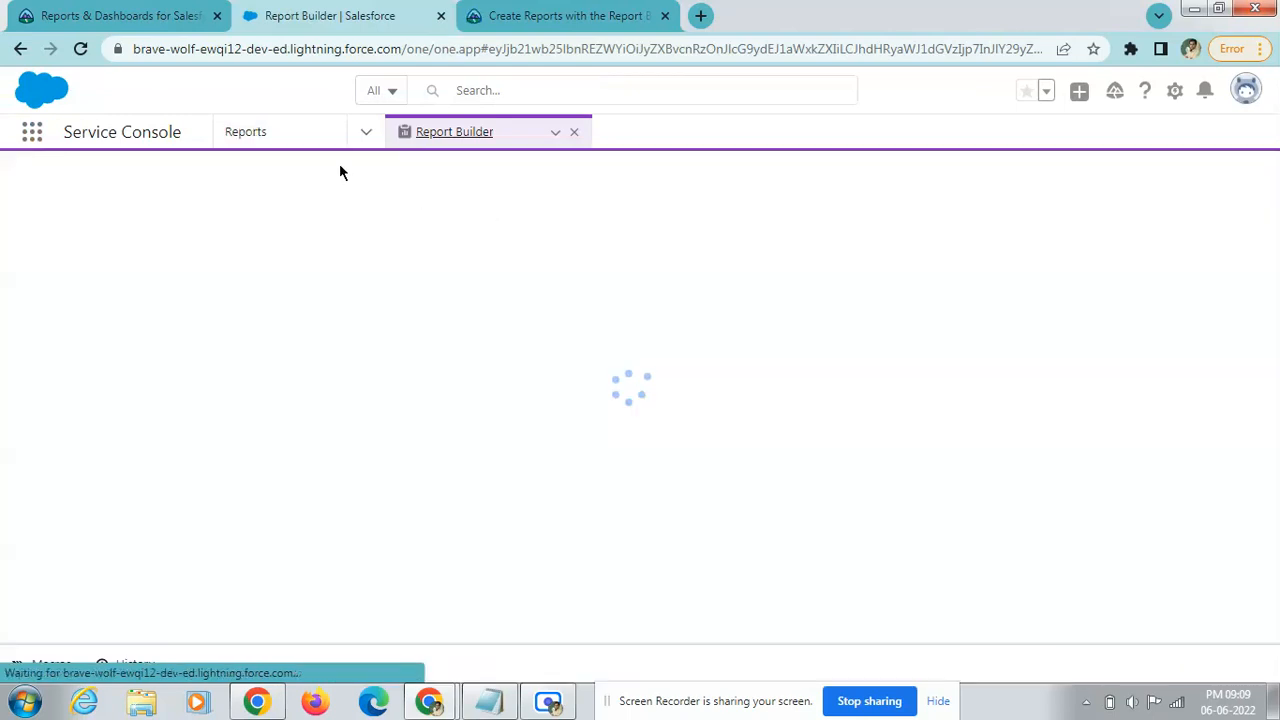
Create a new report using the Opportunities report type.
left_click(289, 131)
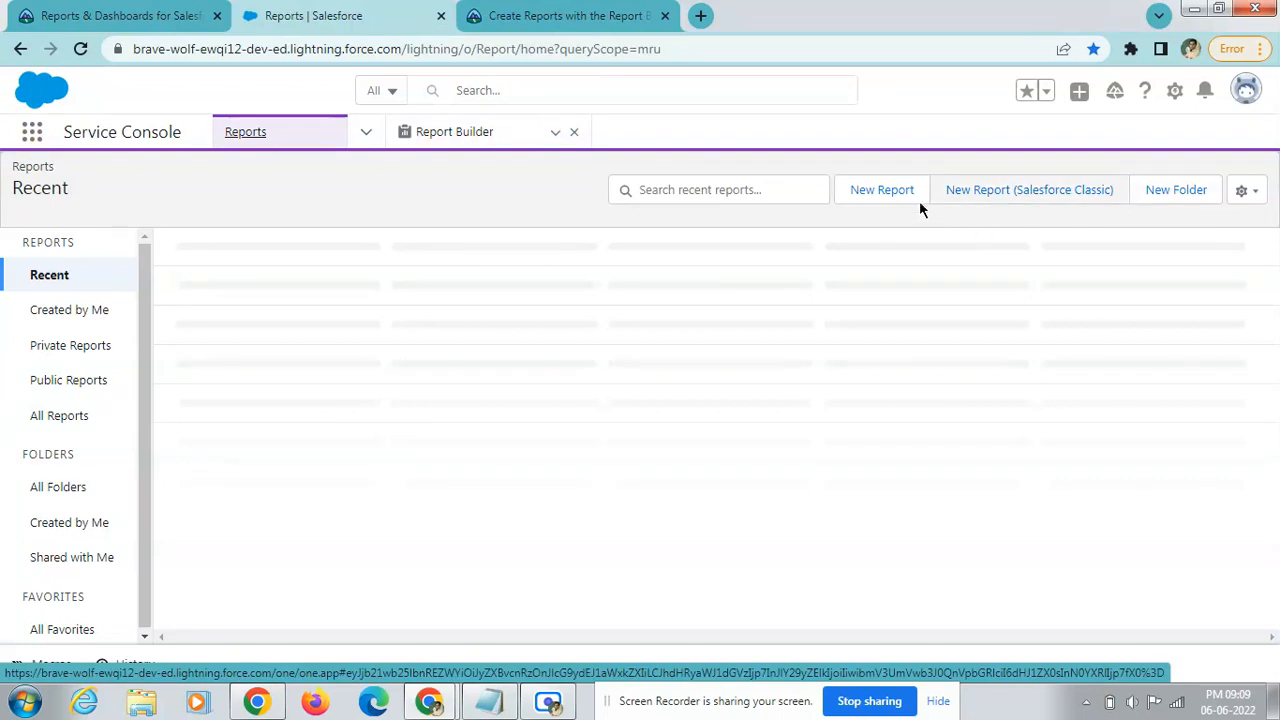
left_click(882, 192)
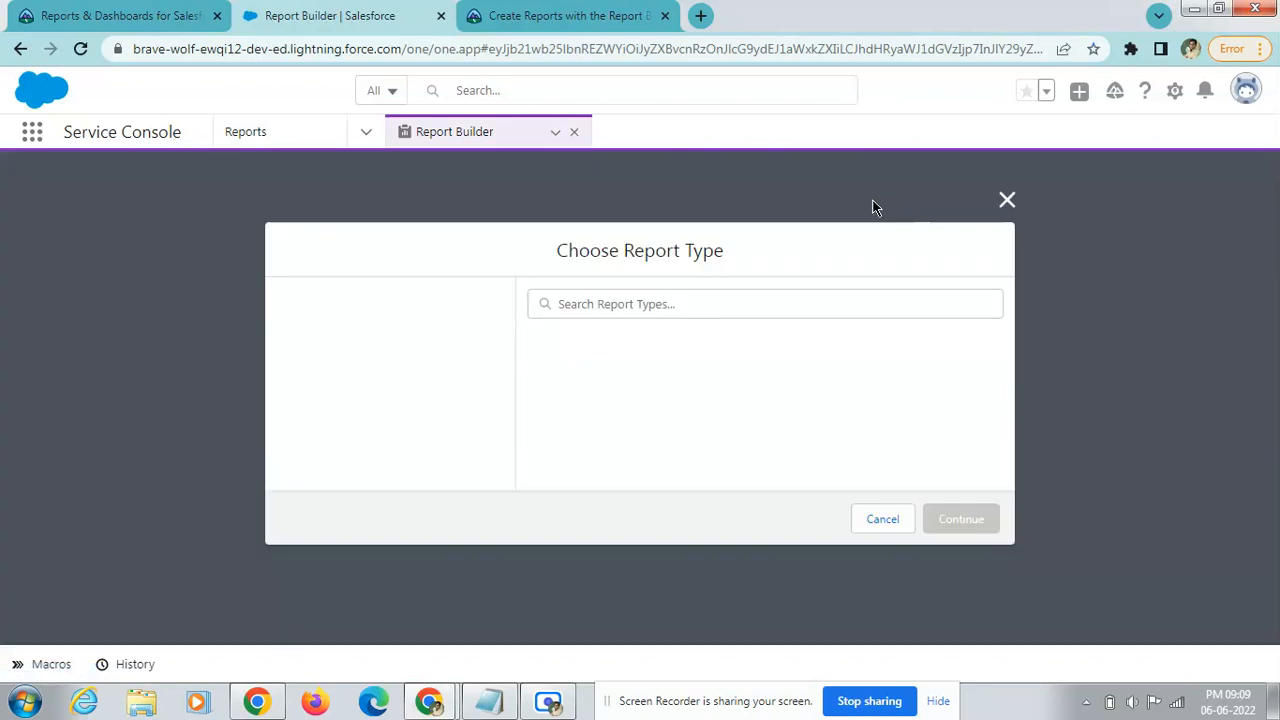
left_click(614, 304)
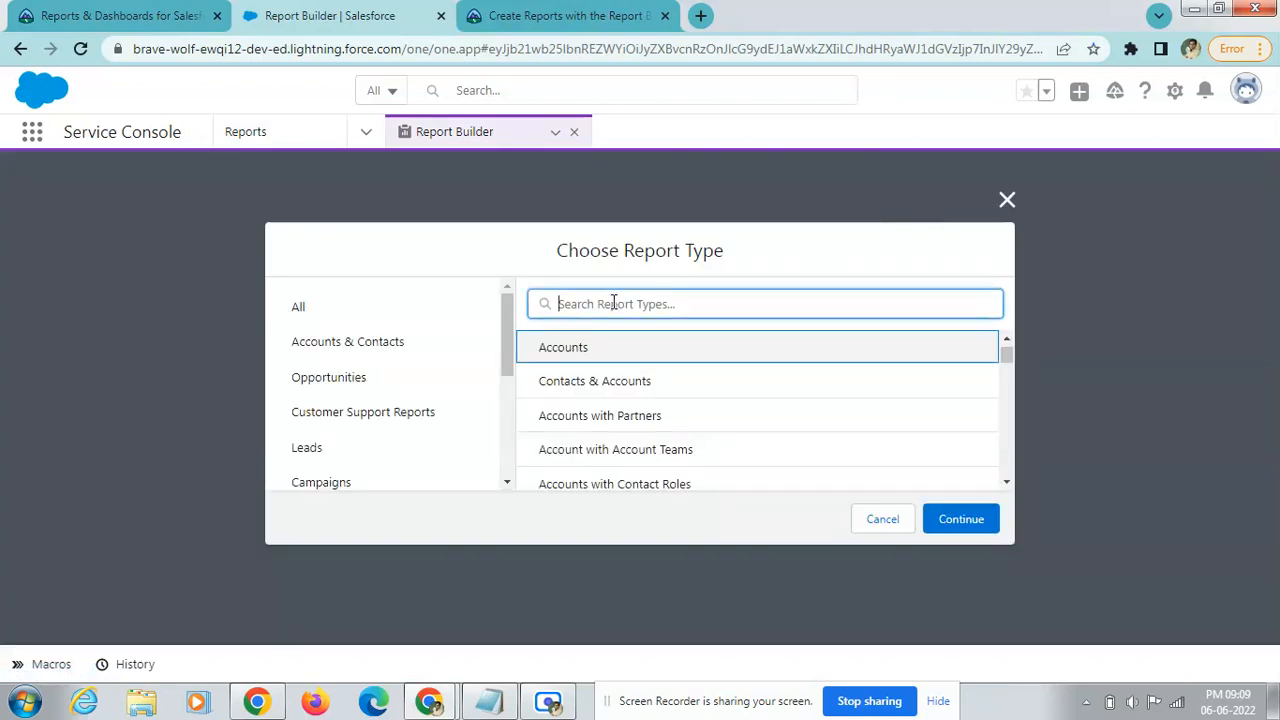
scroll(626, 370, "down", 5)
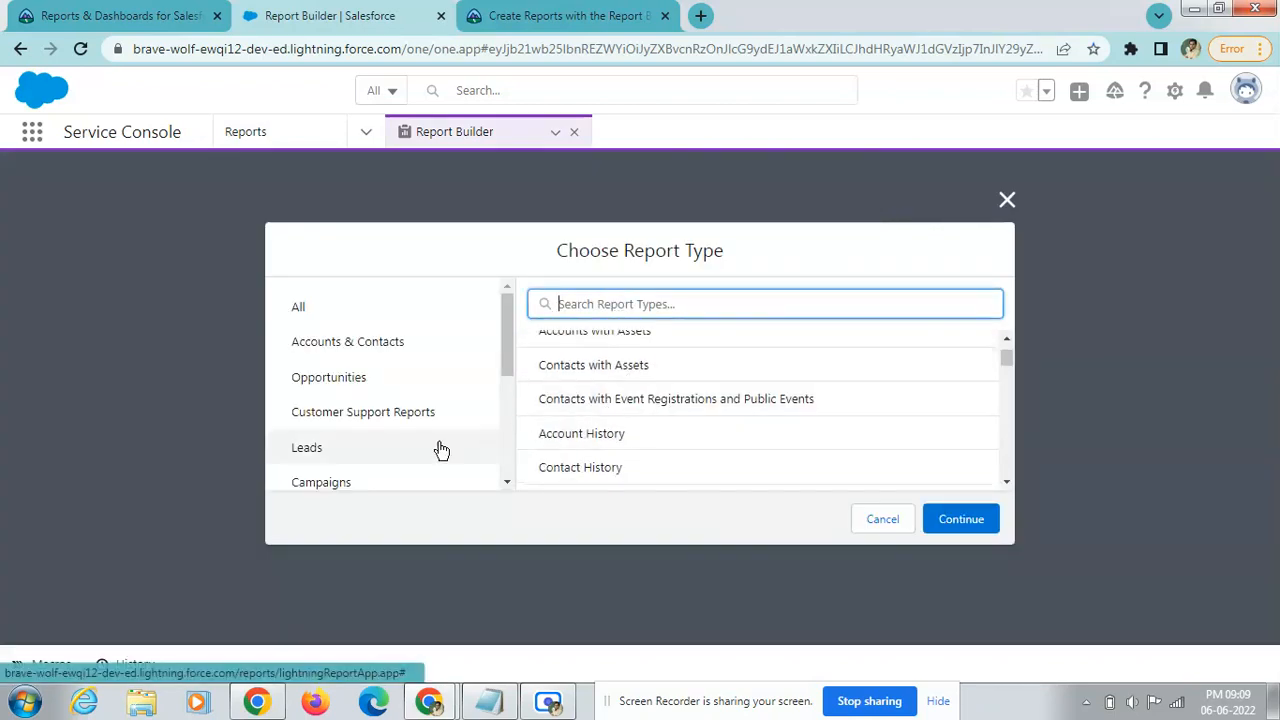
scroll(460, 447, "down", 5)
scroll(397, 380, "down", 2)
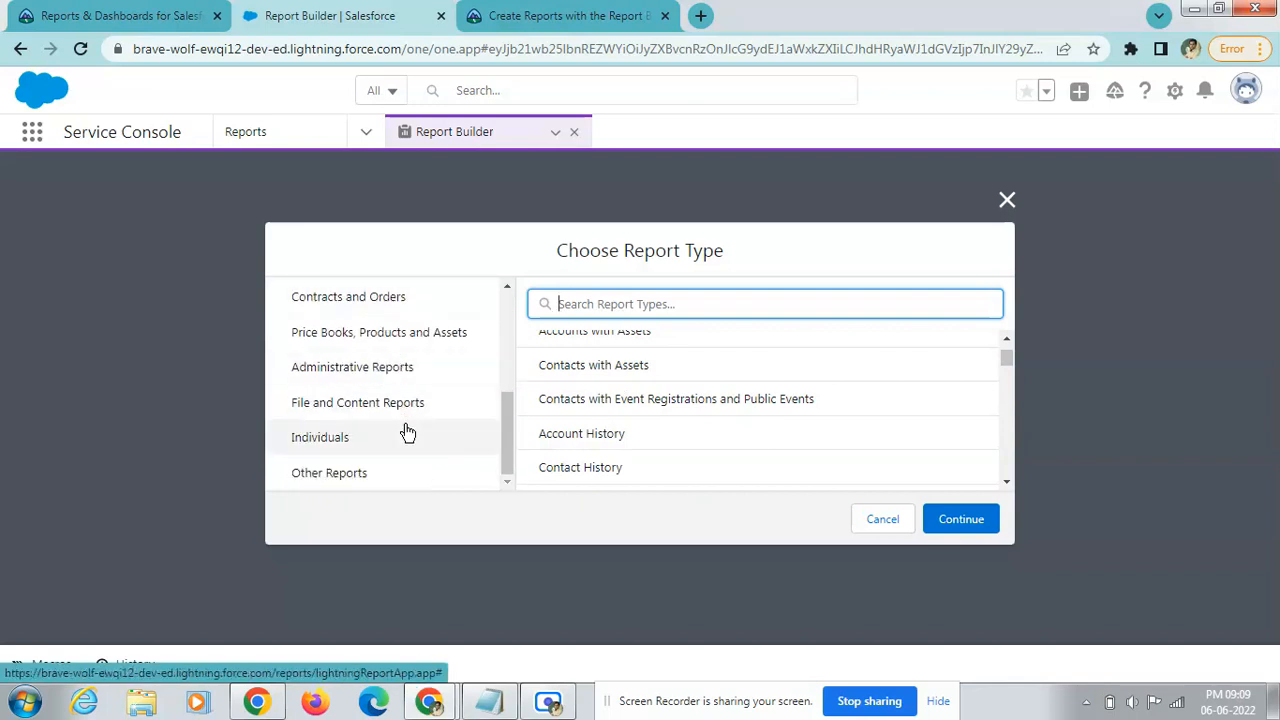
scroll(407, 430, "up", 7)
type("opp")
left_click(645, 350)
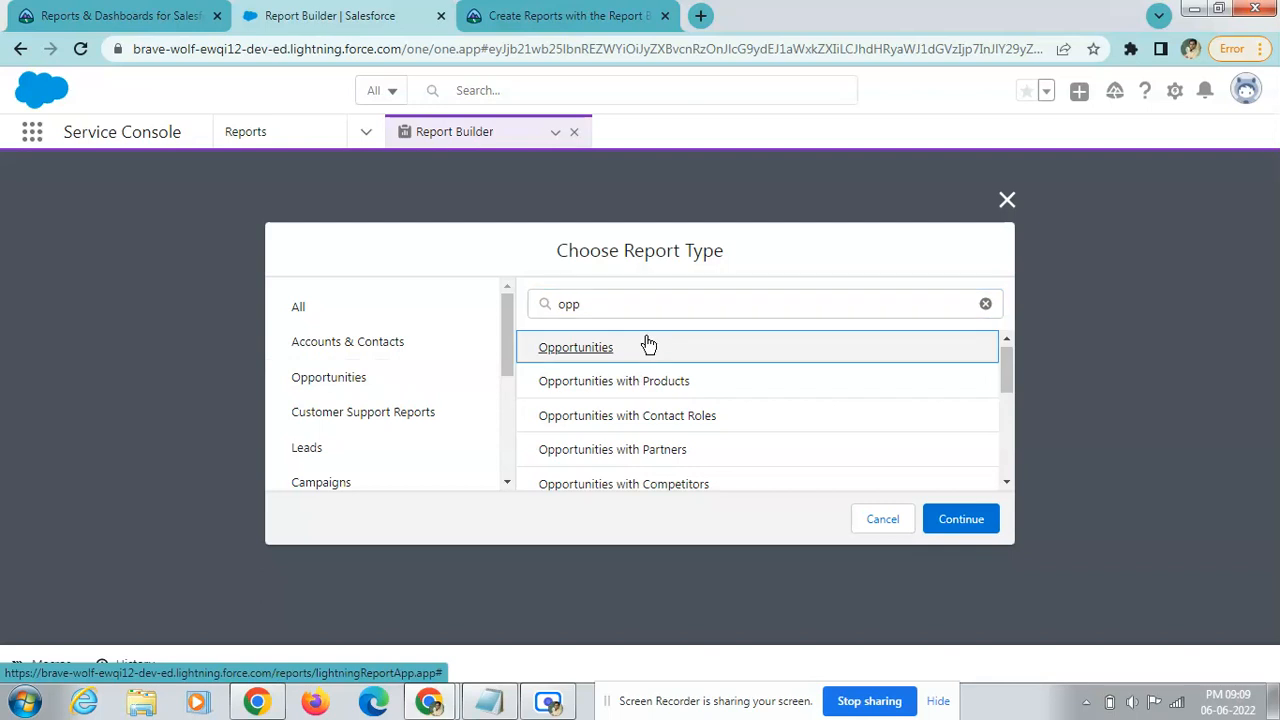
left_click(962, 519)
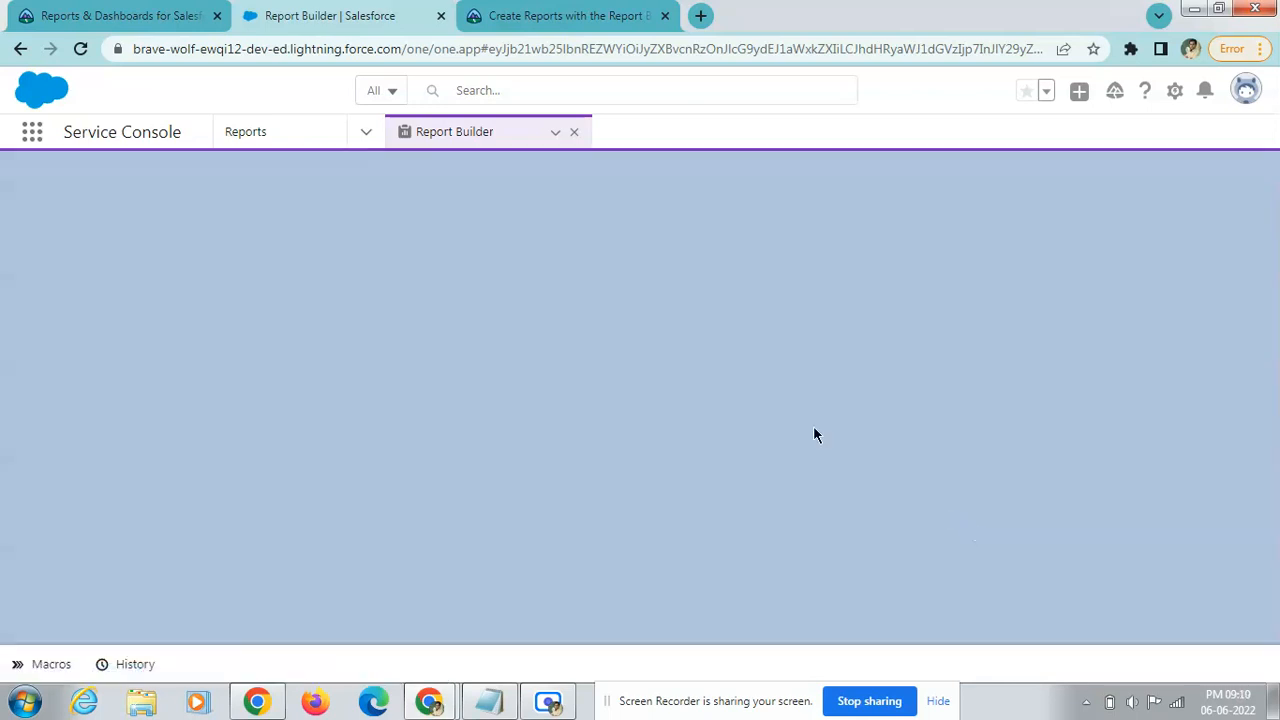
Examine the Trailhead challenge requirements for report type, format and date range, comparing them with the new Opportunities report.
left_click(518, 10)
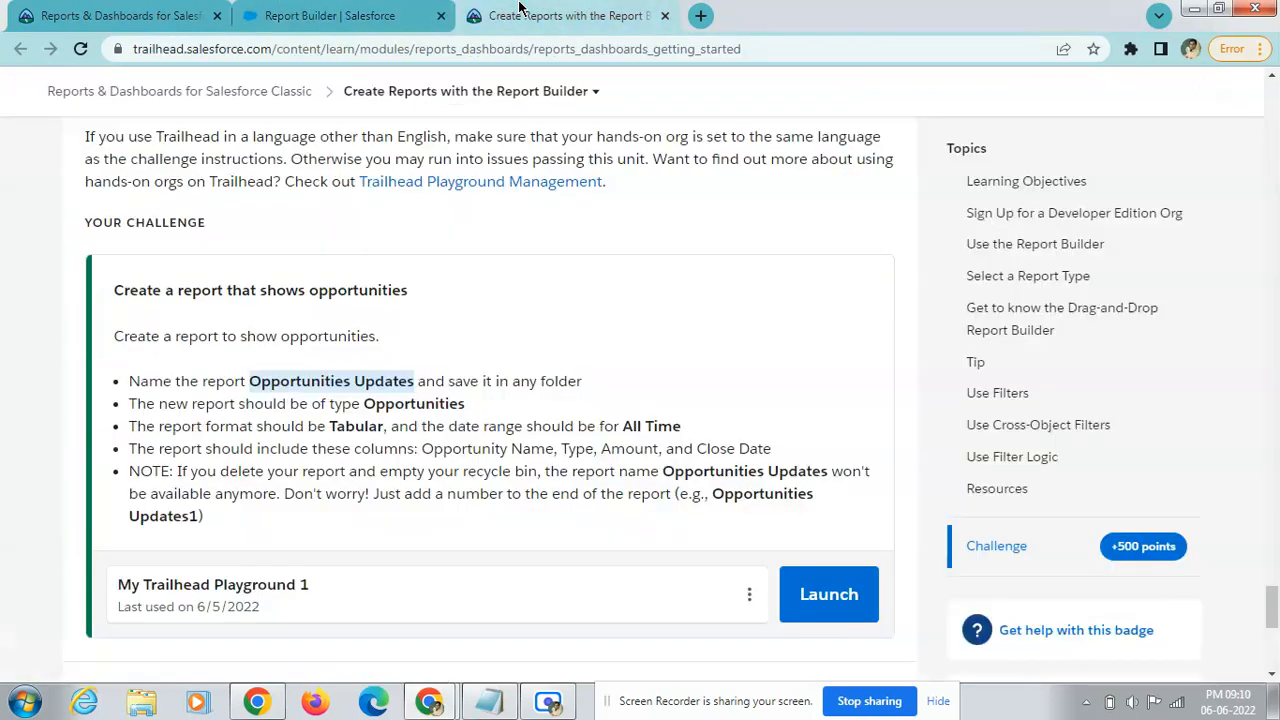
left_click(376, 12)
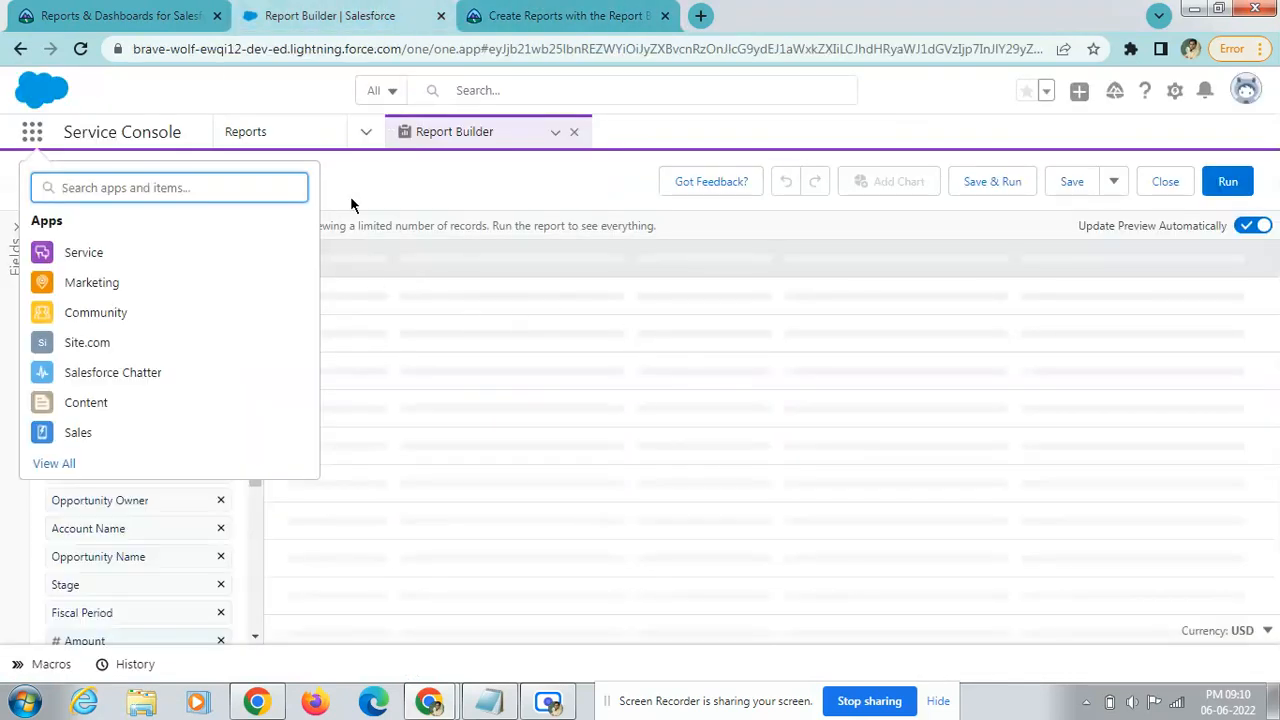
left_click(55, 148)
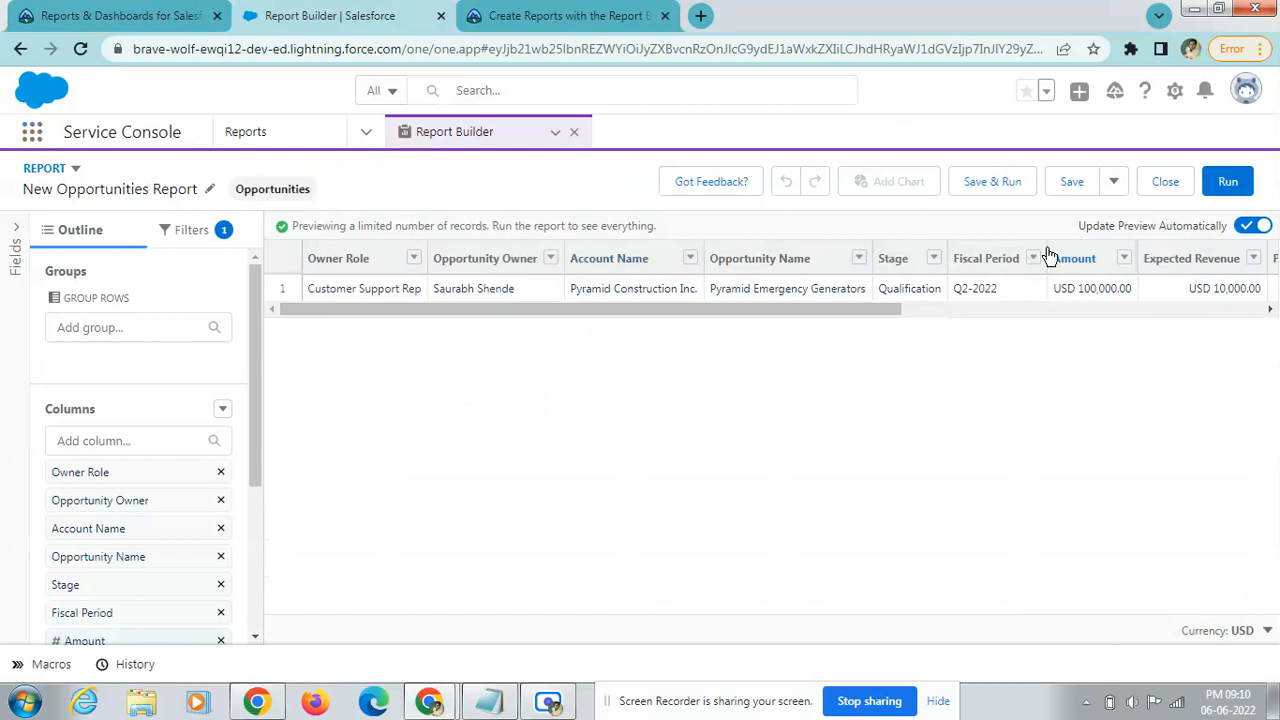
left_click(498, 10)
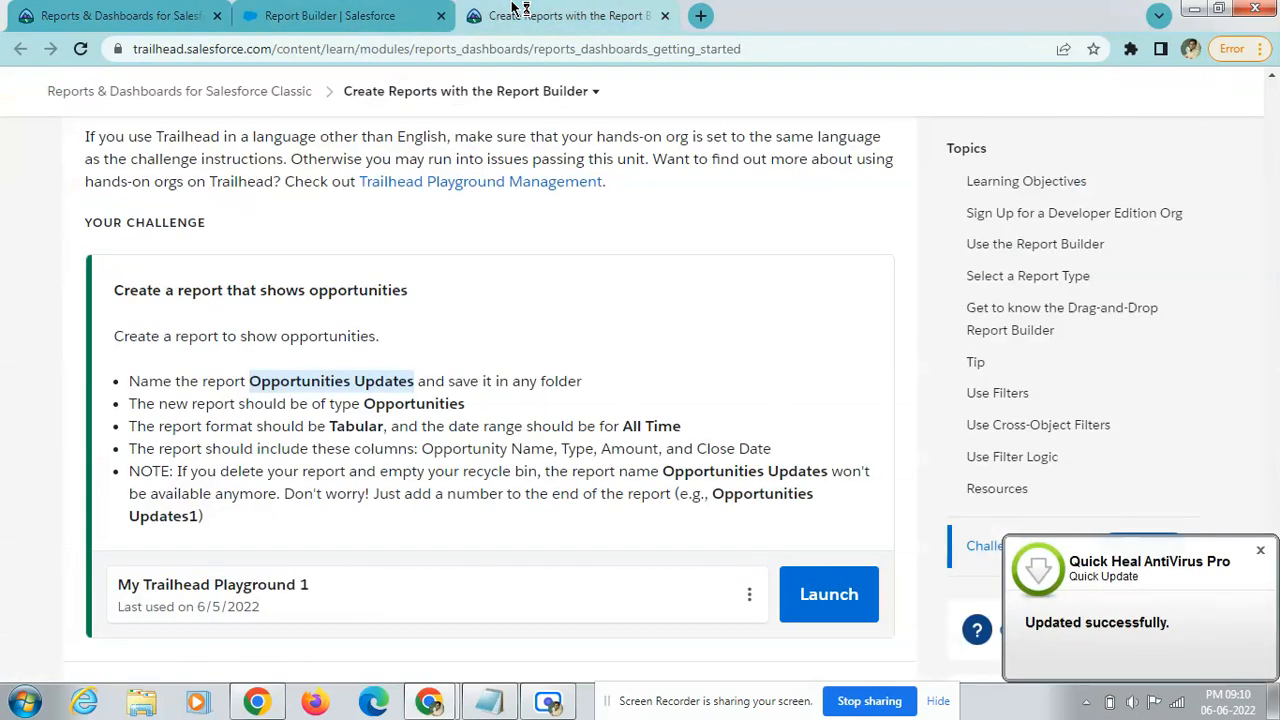
left_click(343, 12)
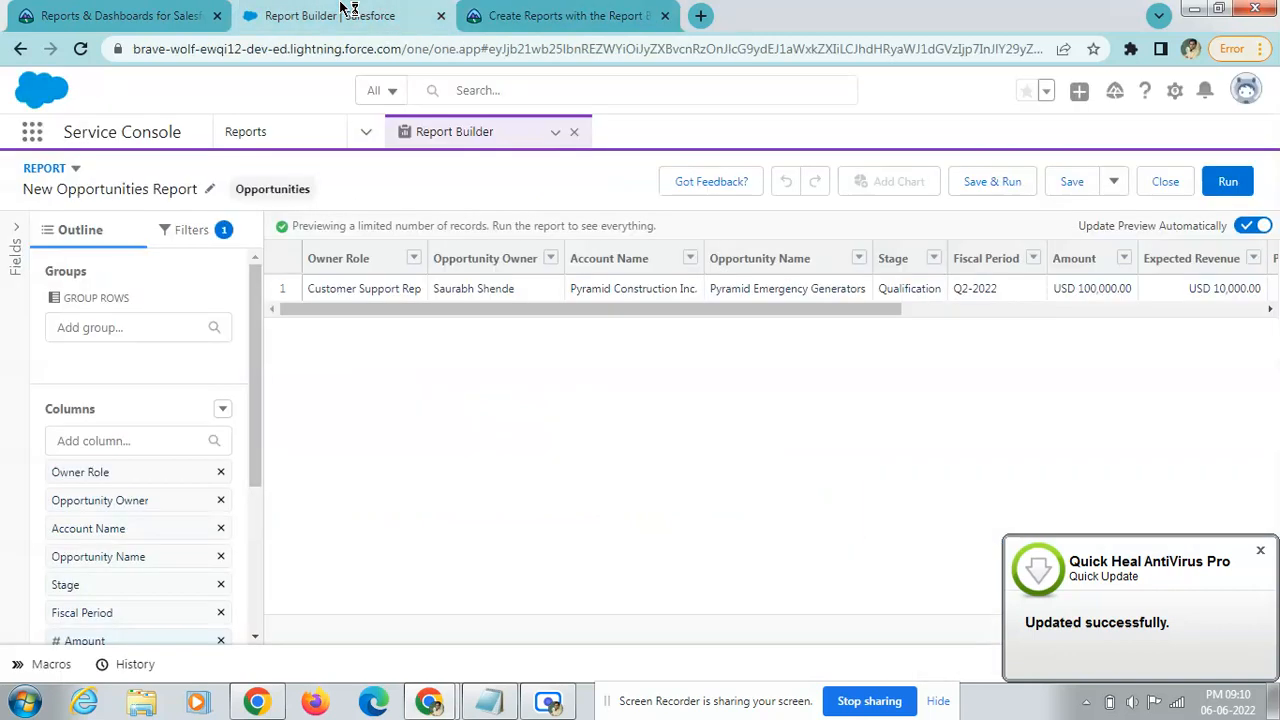
left_click(540, 15)
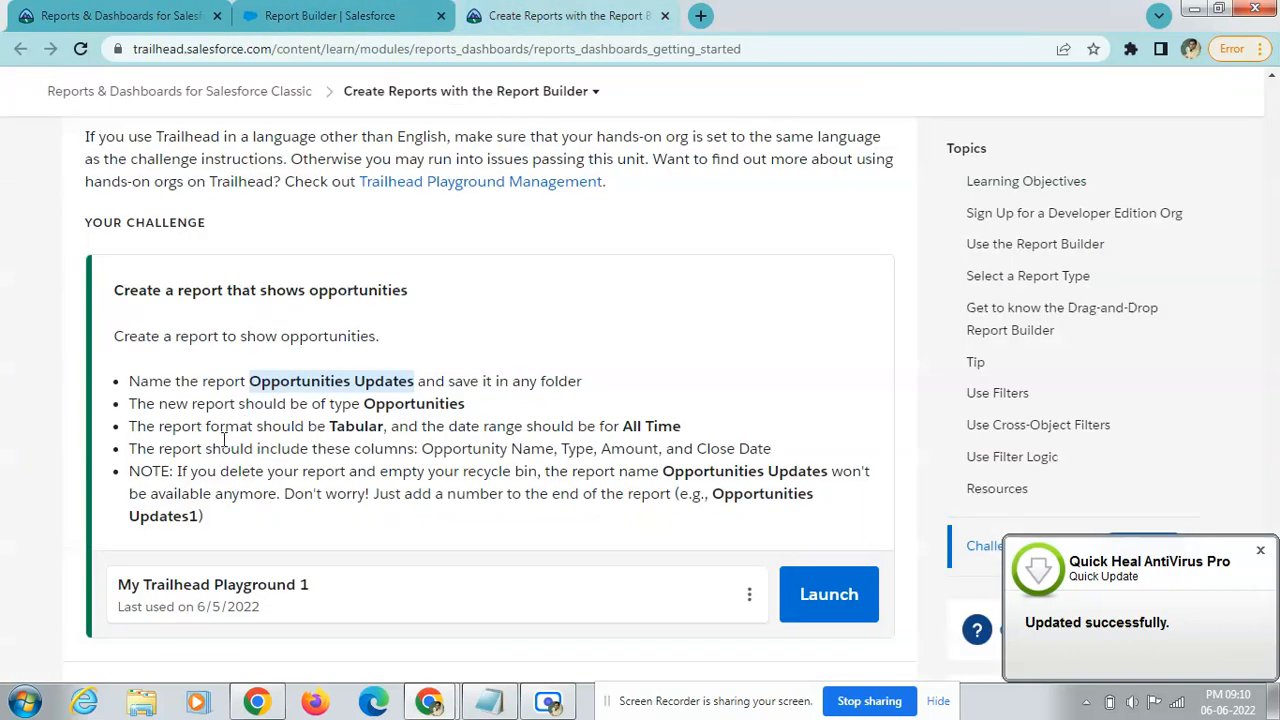
left_click(378, 20)
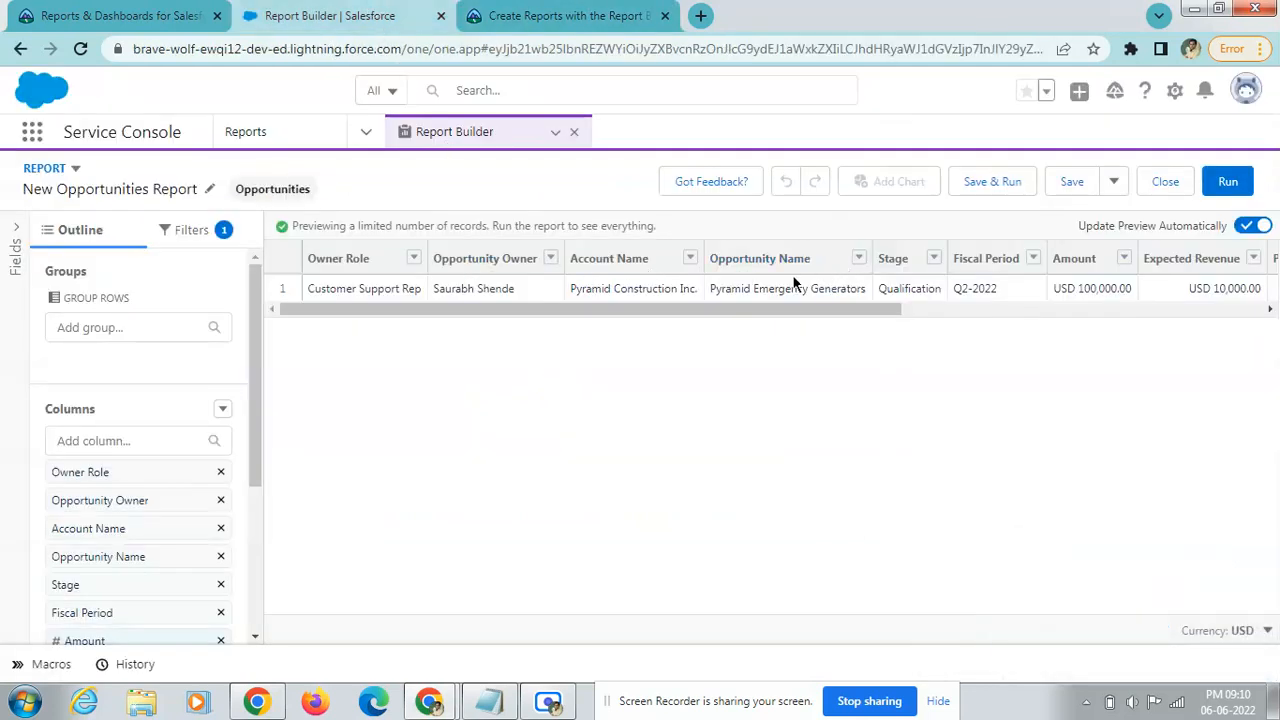
left_click(504, 15)
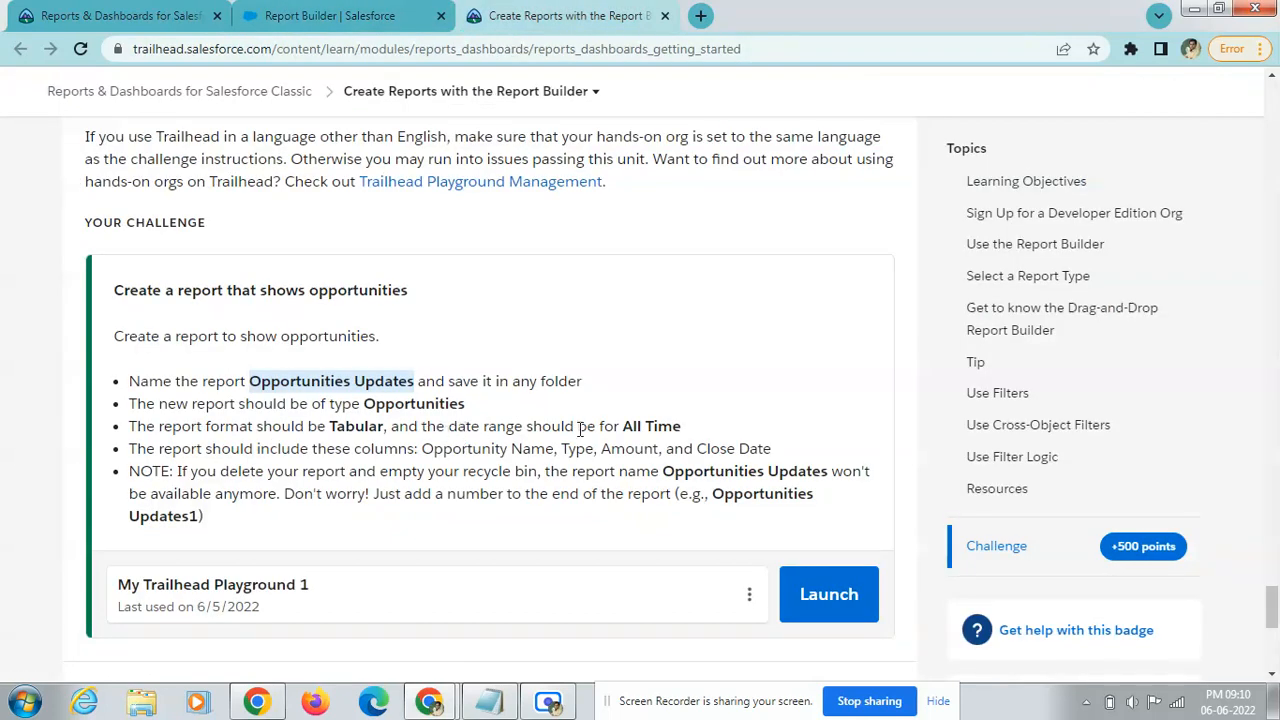
left_click(312, 13)
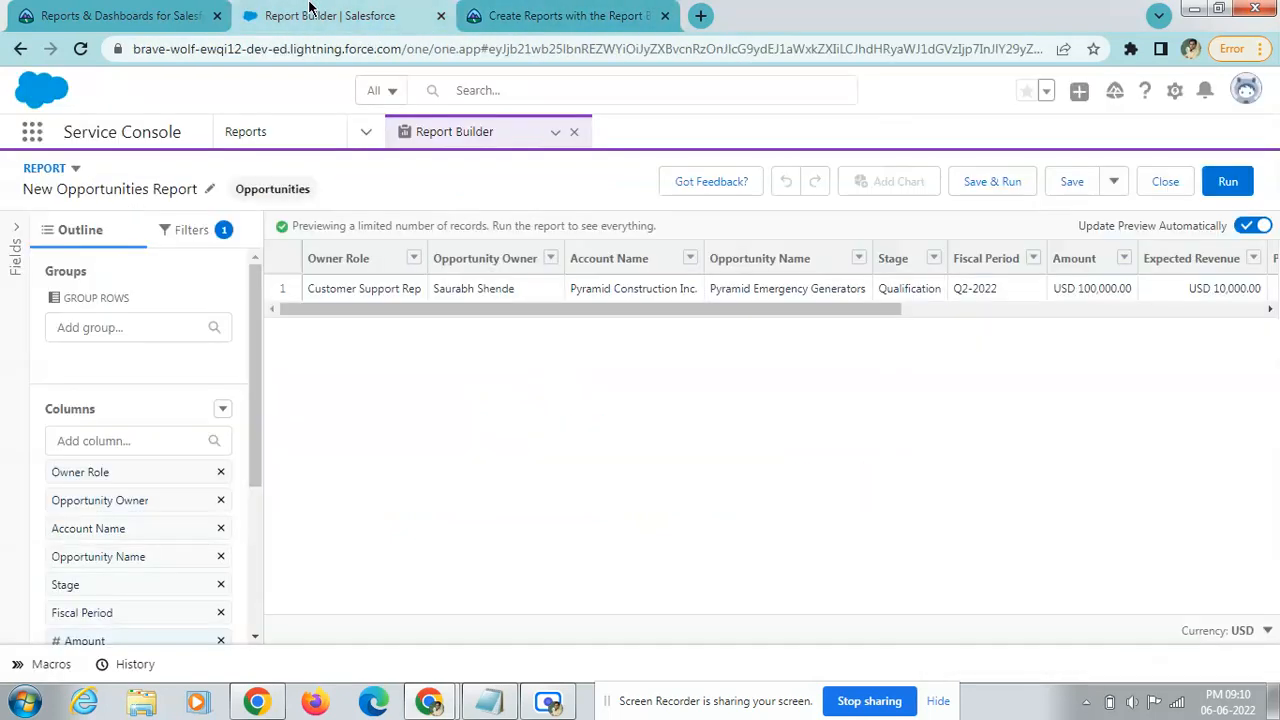
Set the Close Date filter's range to All Time and apply it to the report.
left_click(191, 229)
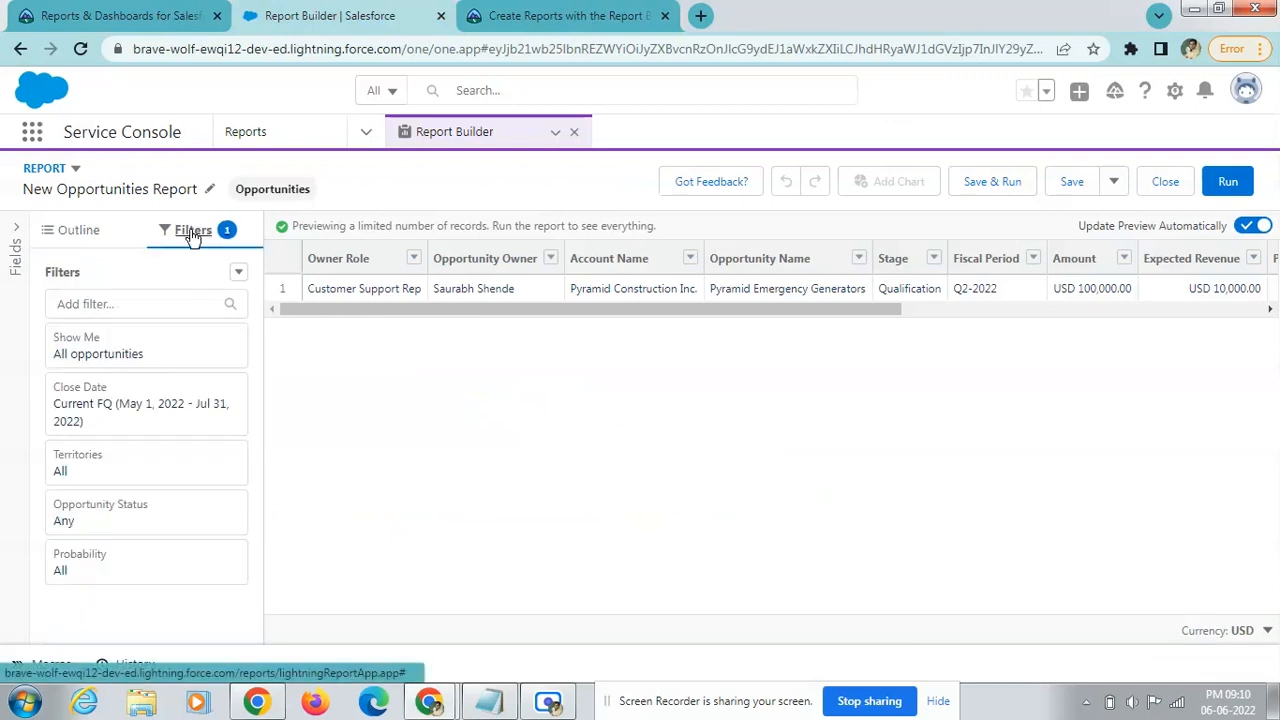
left_click(155, 410)
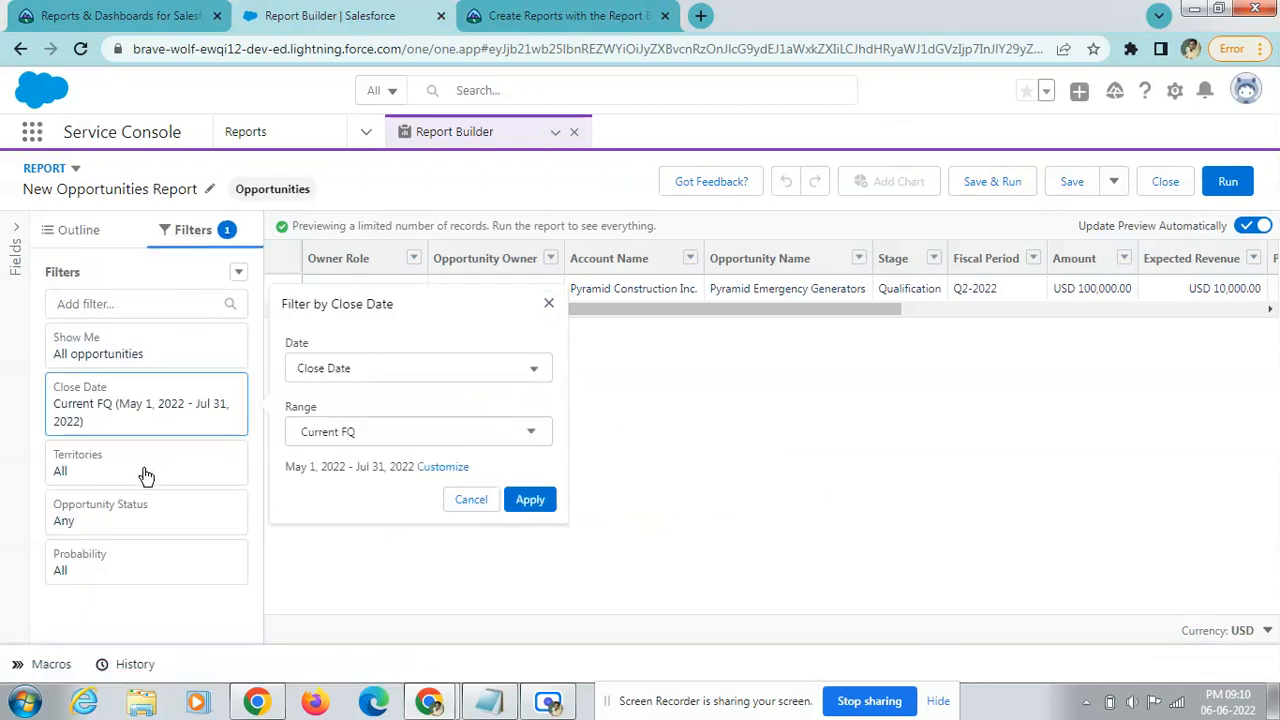
left_click(137, 520)
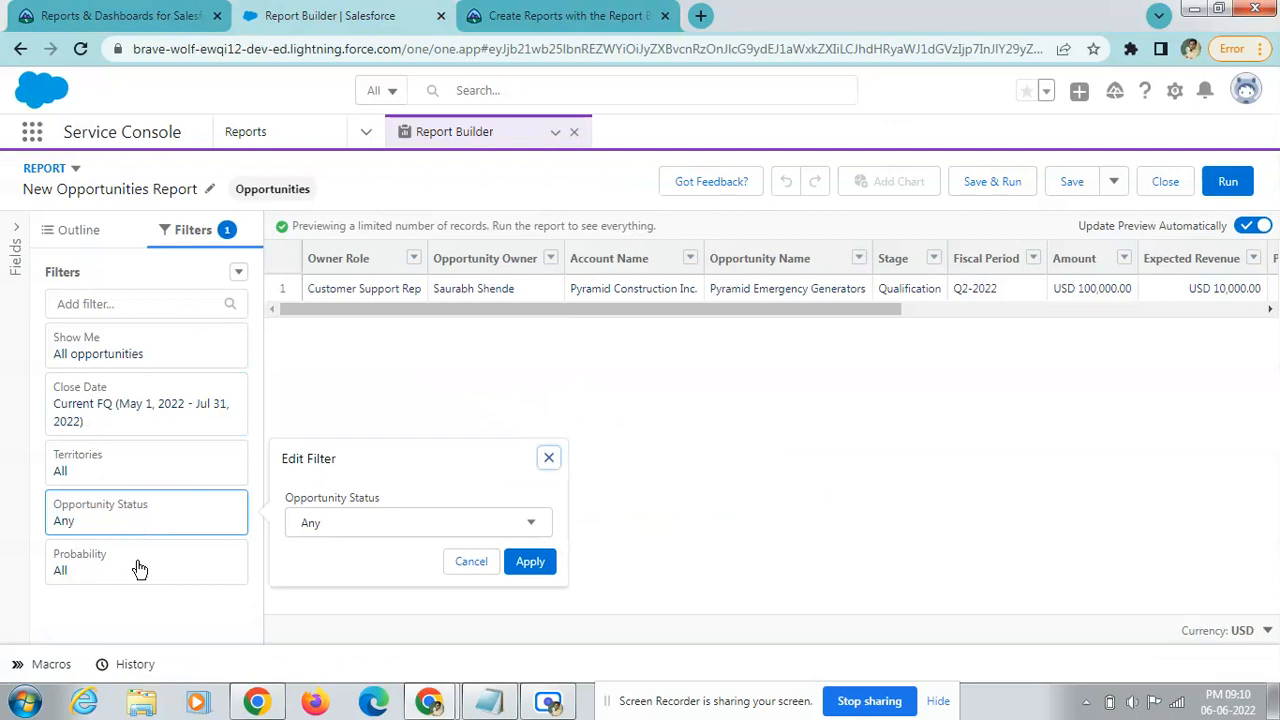
left_click(118, 360)
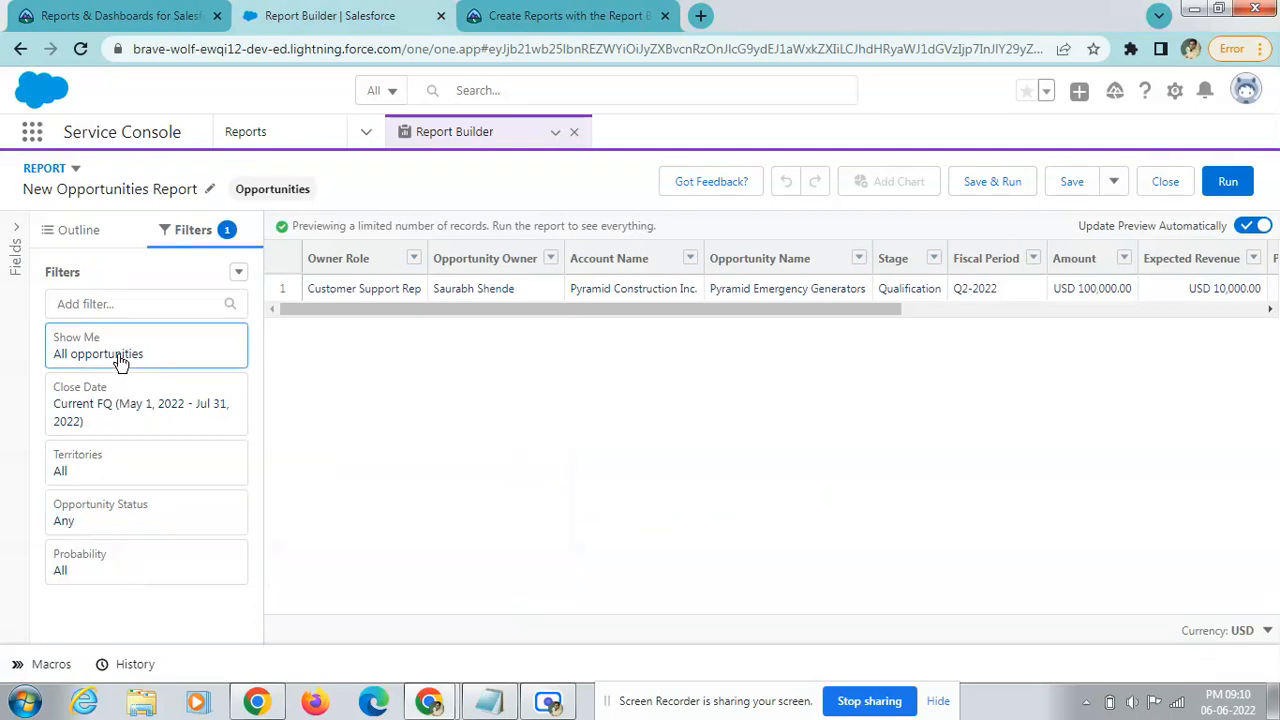
left_click(155, 416)
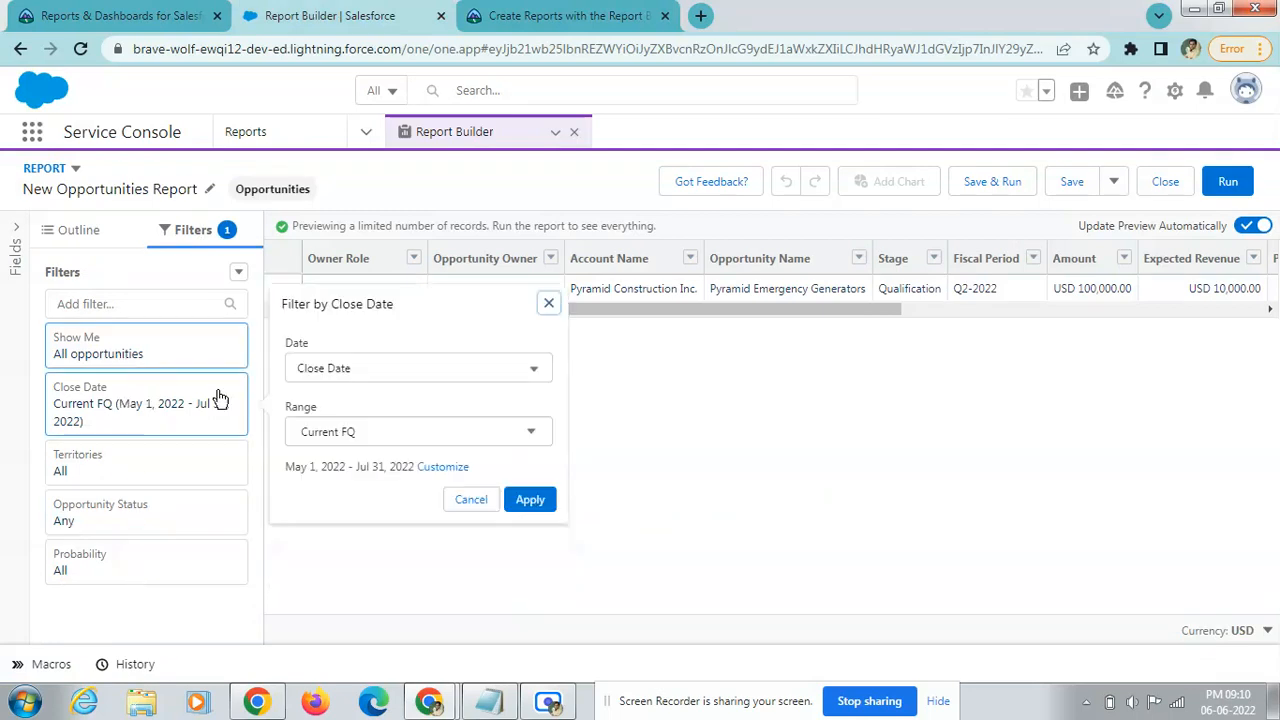
left_click(402, 363)
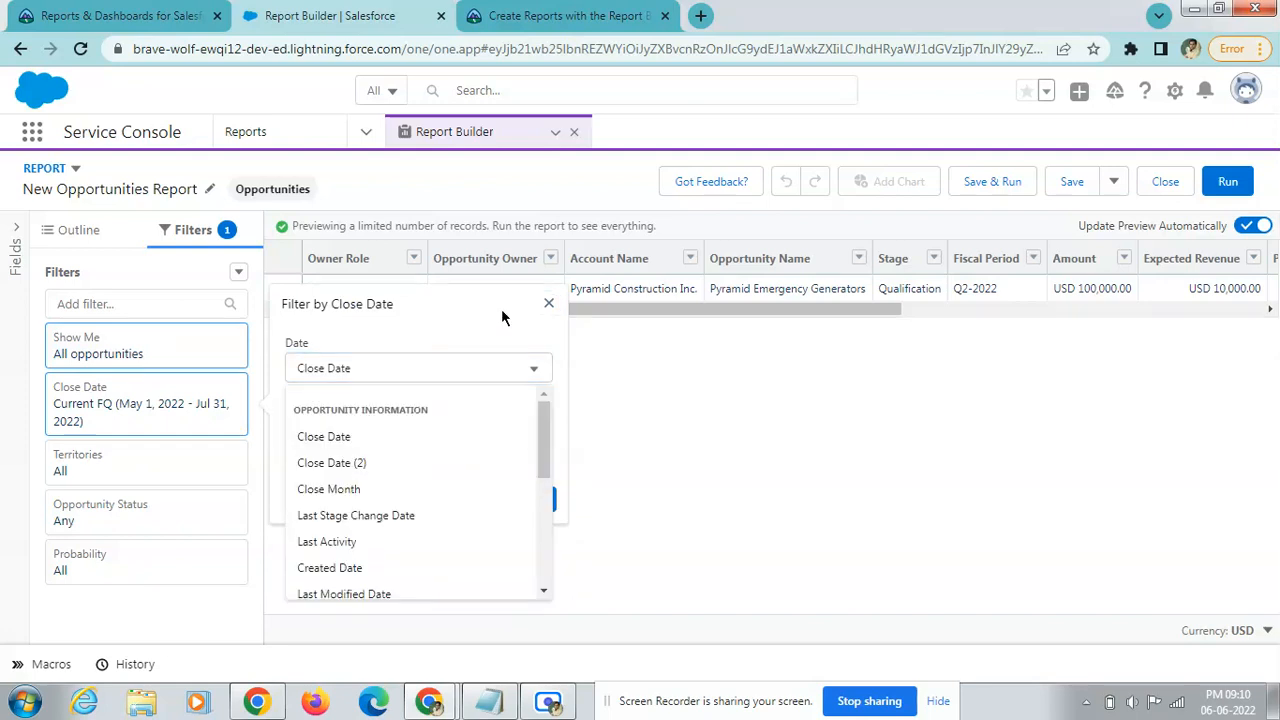
left_click(440, 437)
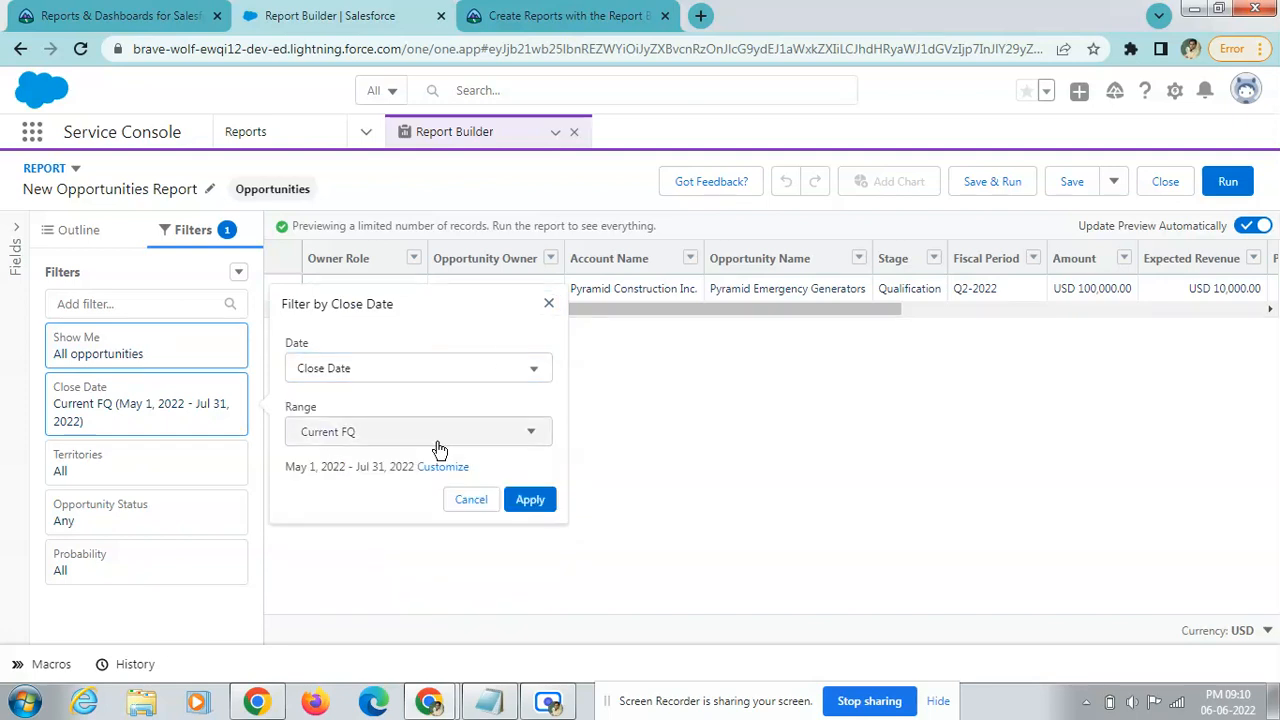
left_click(440, 440)
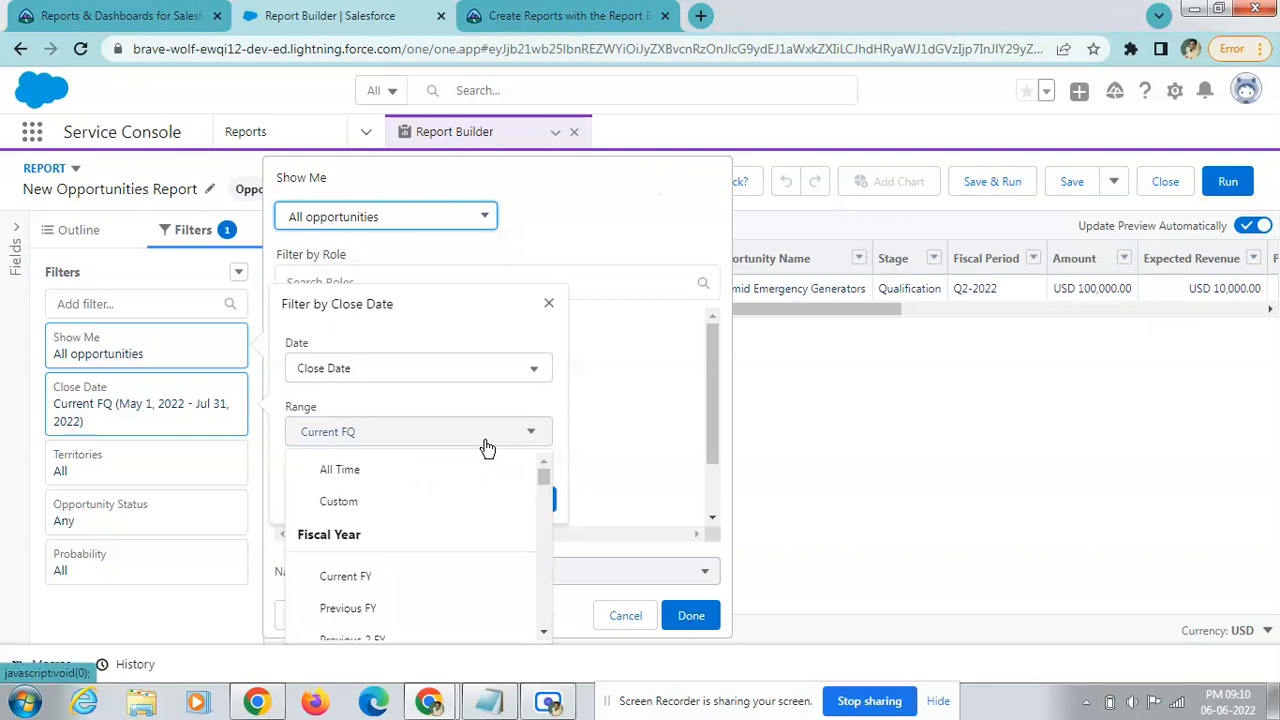
left_click(434, 470)
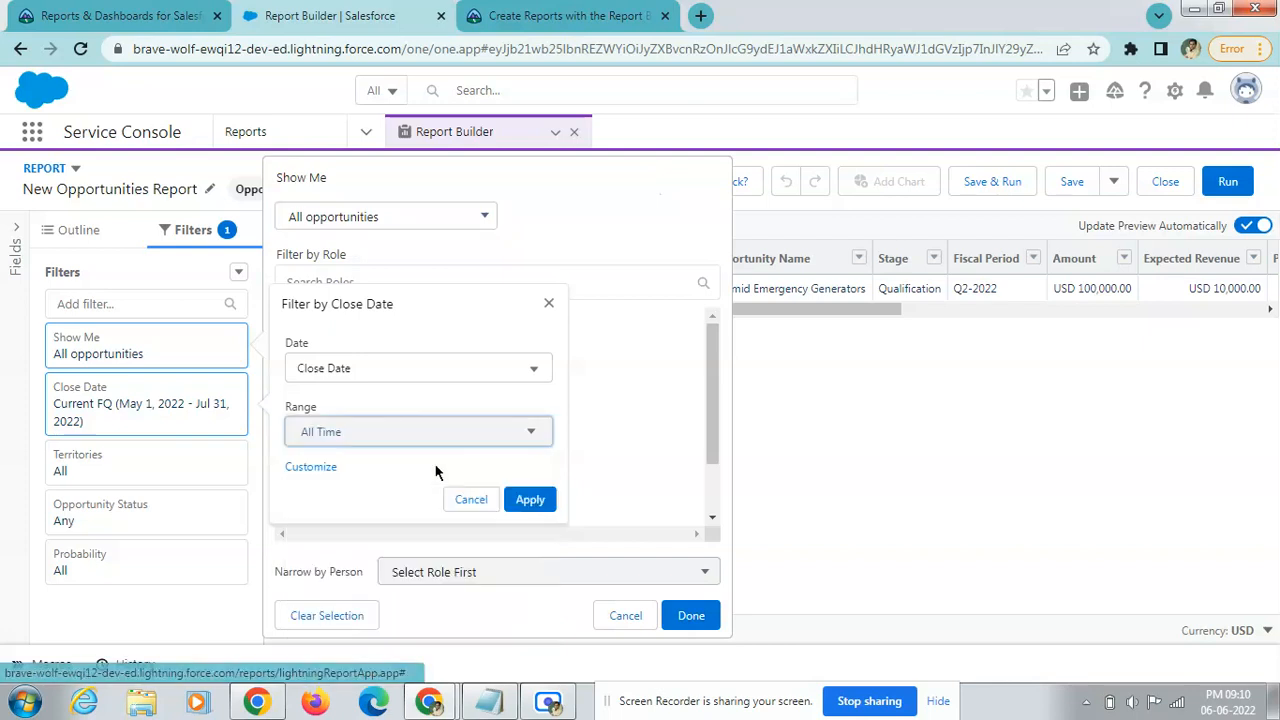
left_click(523, 502)
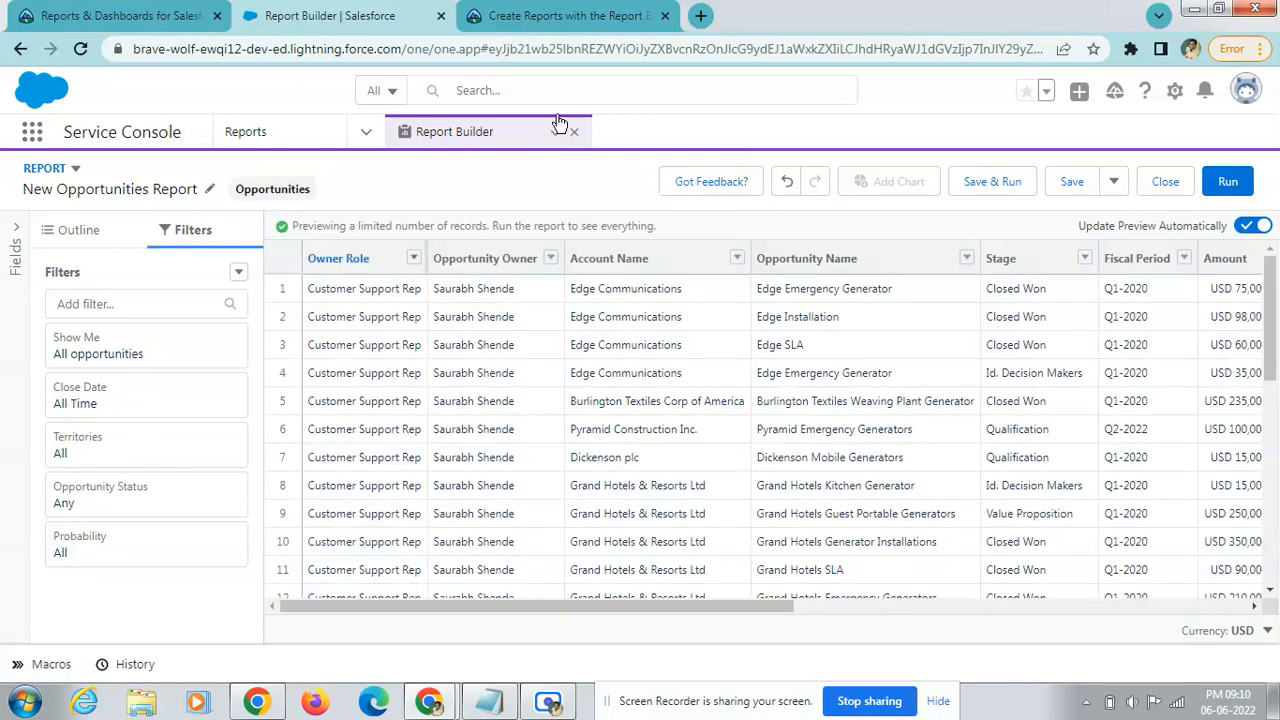
Review the date range and columns required by the Trailhead challenge, and search the report builder page for "Opportunity Name".
left_click(607, 7)
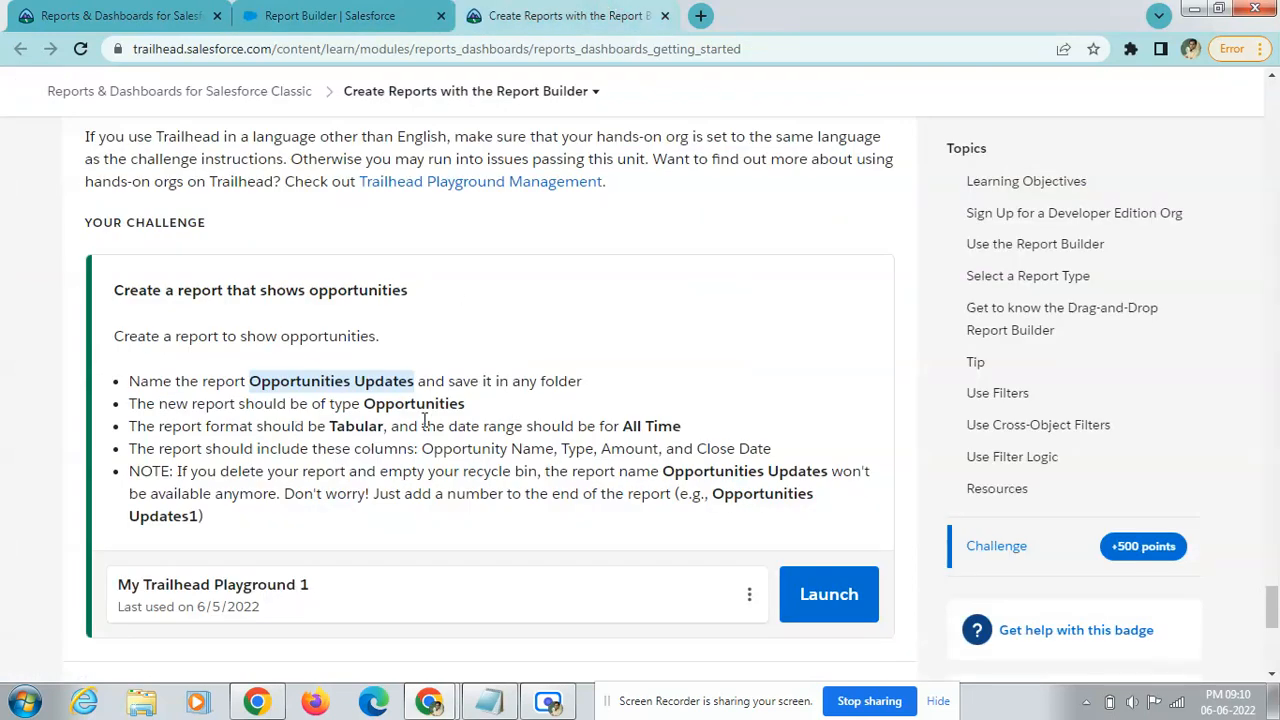
left_click_drag(474, 424, 668, 430)
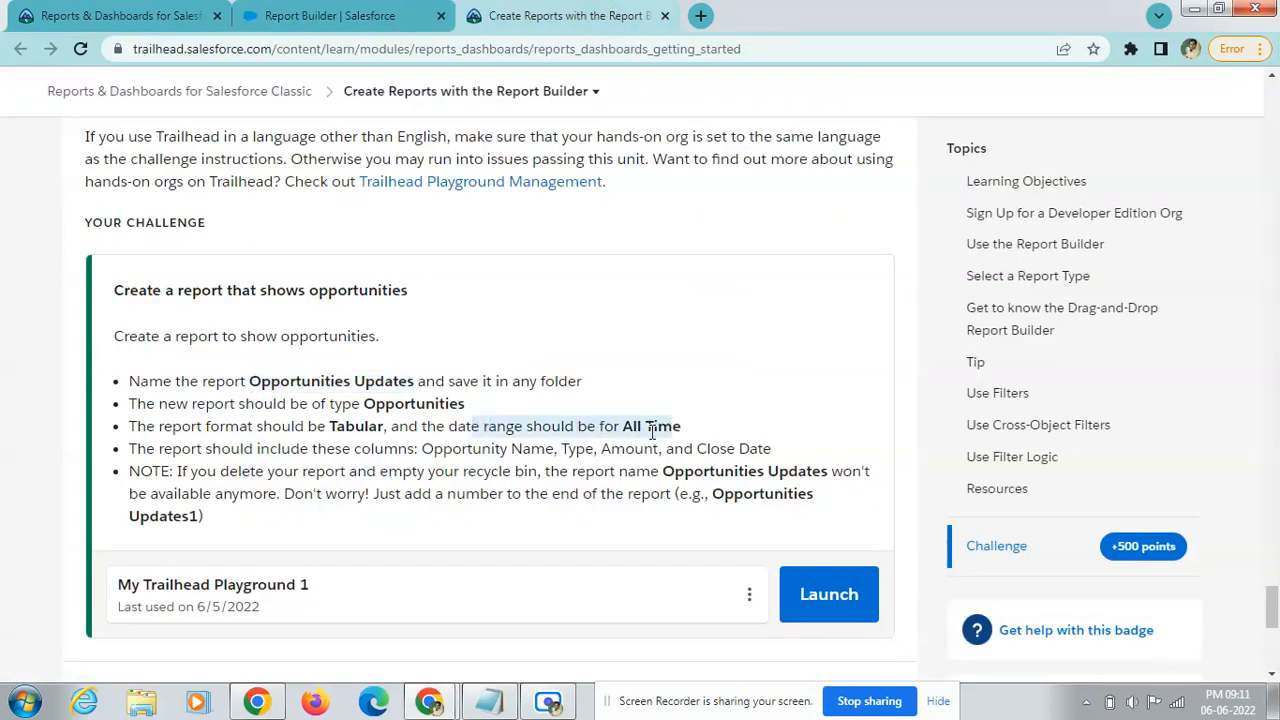
left_click_drag(185, 450, 533, 449)
left_click(547, 458)
left_click_drag(421, 448, 557, 449)
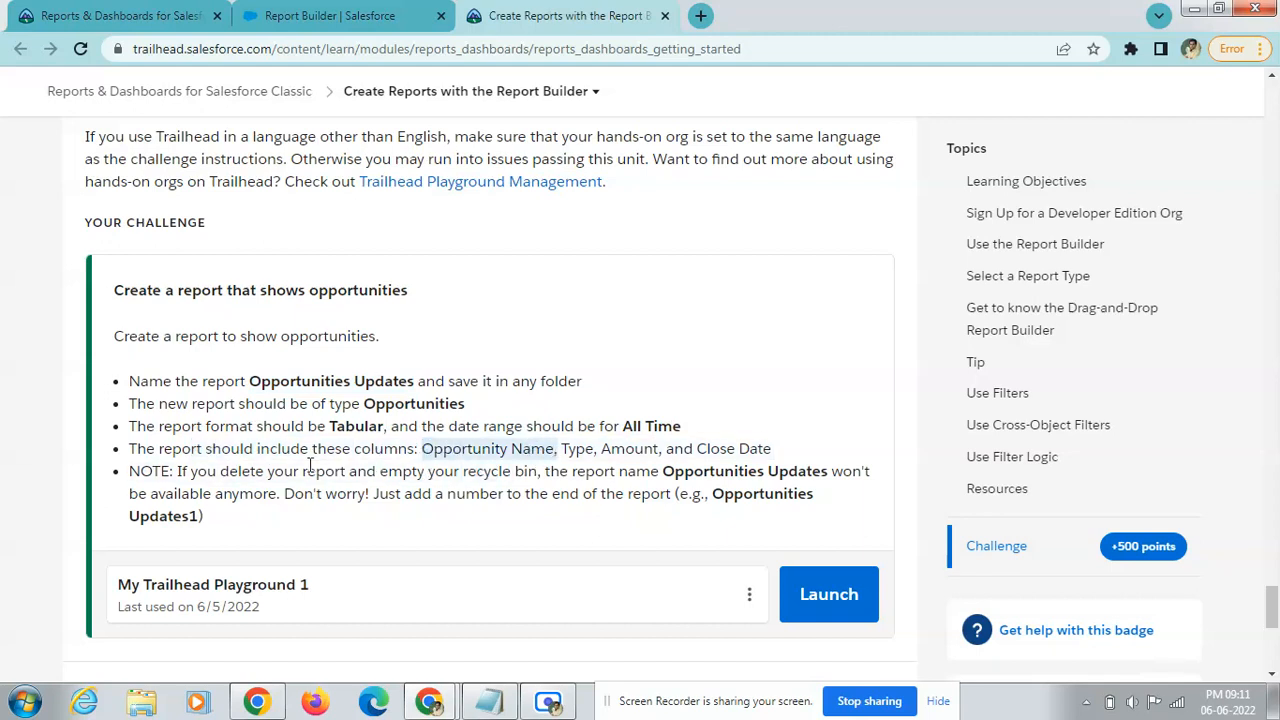
left_click(306, 12)
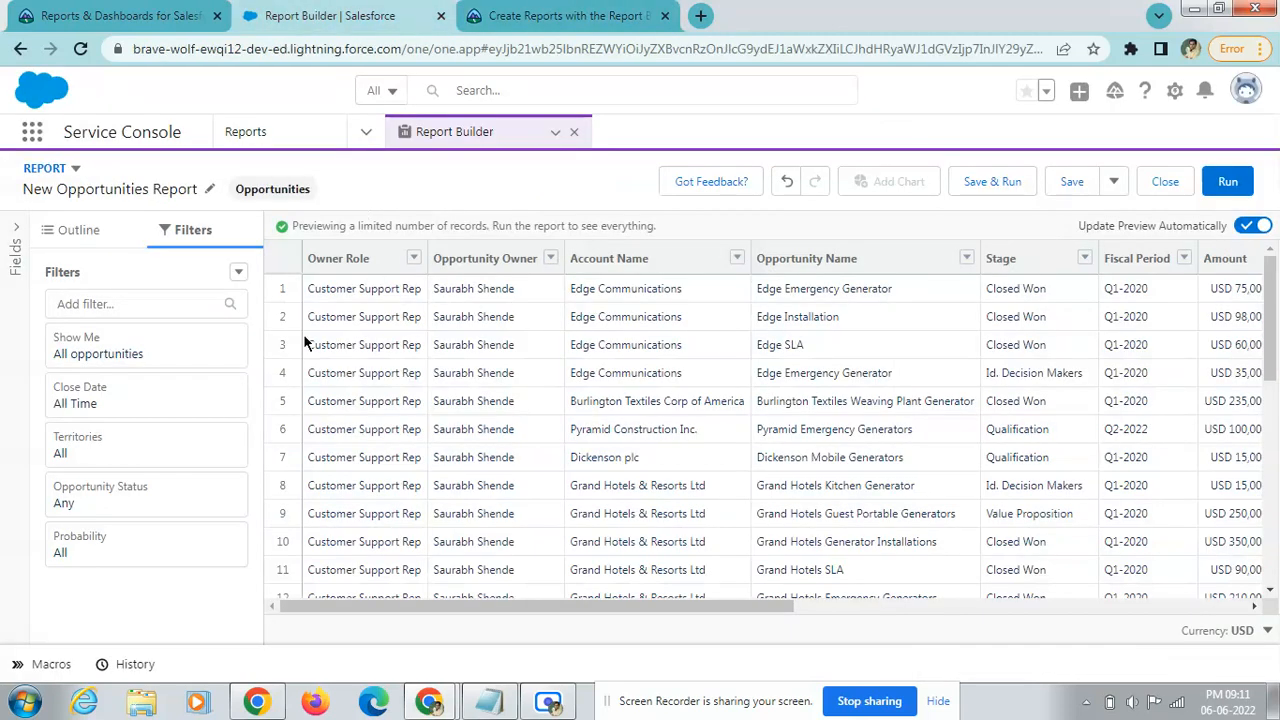
key("ctrl+f")
type("Opportunity Name,")
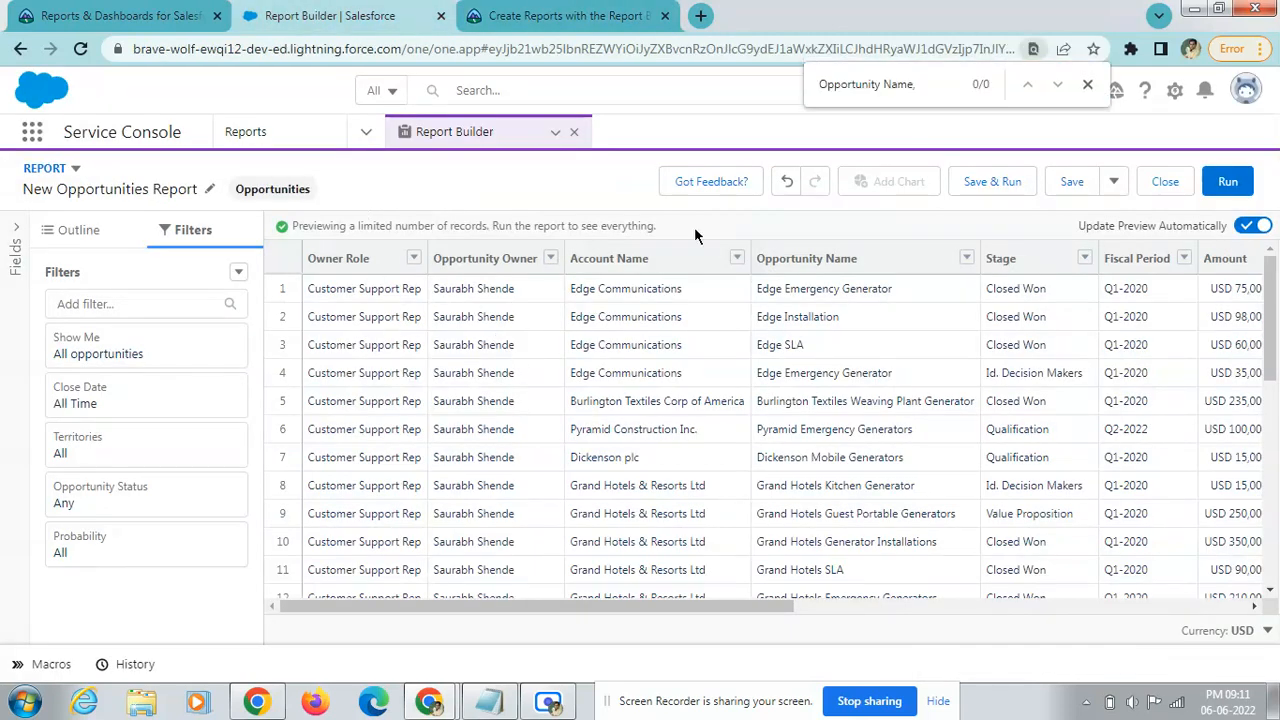
key("BackSpace")
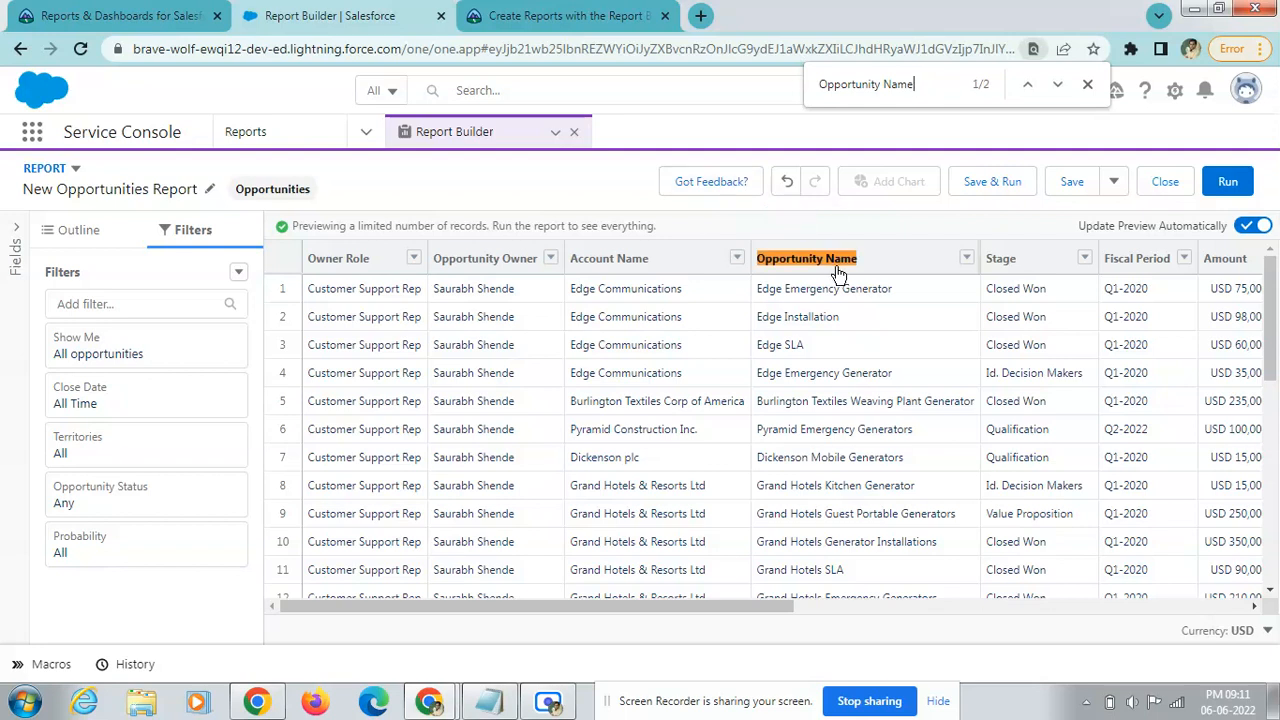
Copy the required column name "Type" from the Trailhead challenge and search the report builder page for it.
left_click(560, 15)
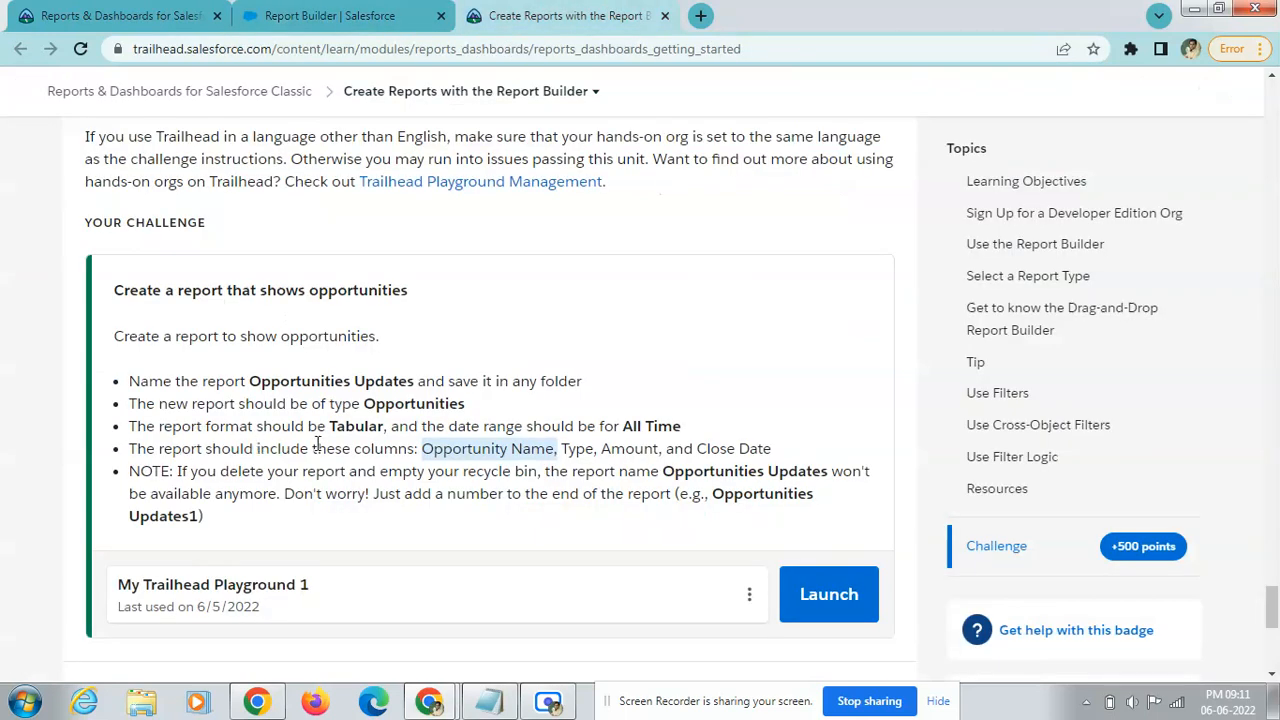
double_click(578, 448)
key("ctrl+c")
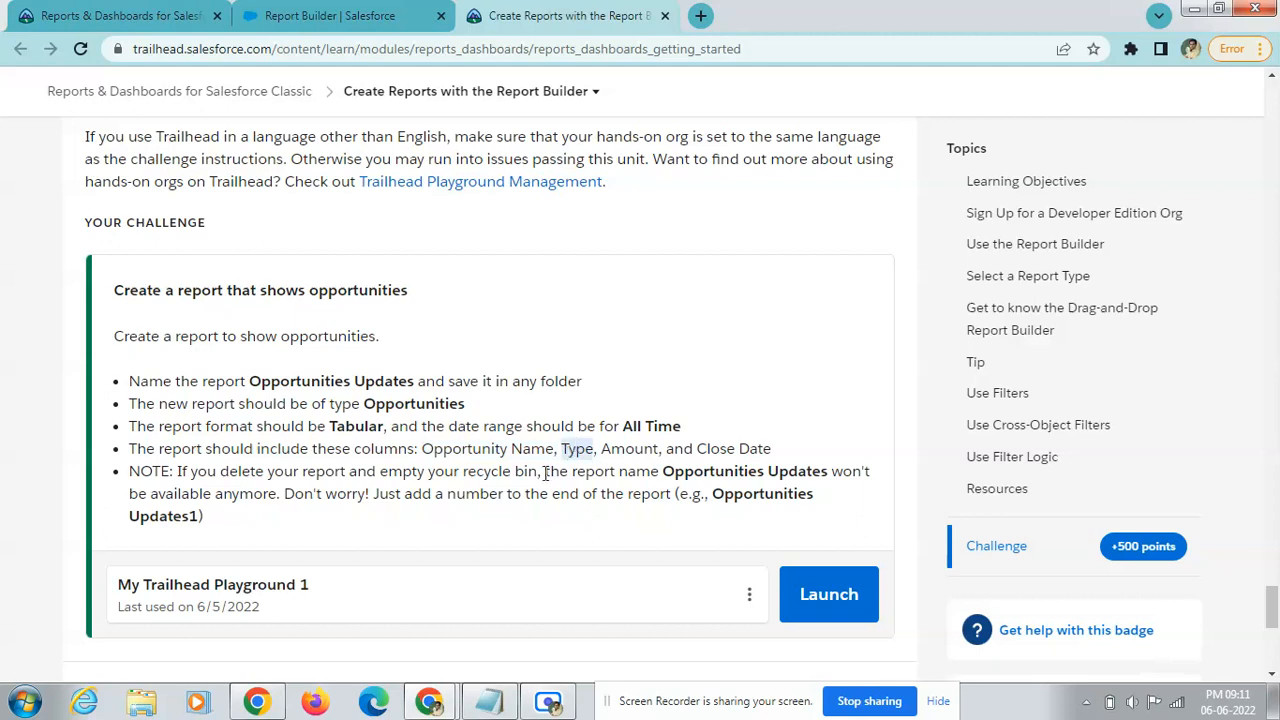
left_click(315, 12)
key("ctrl+v")
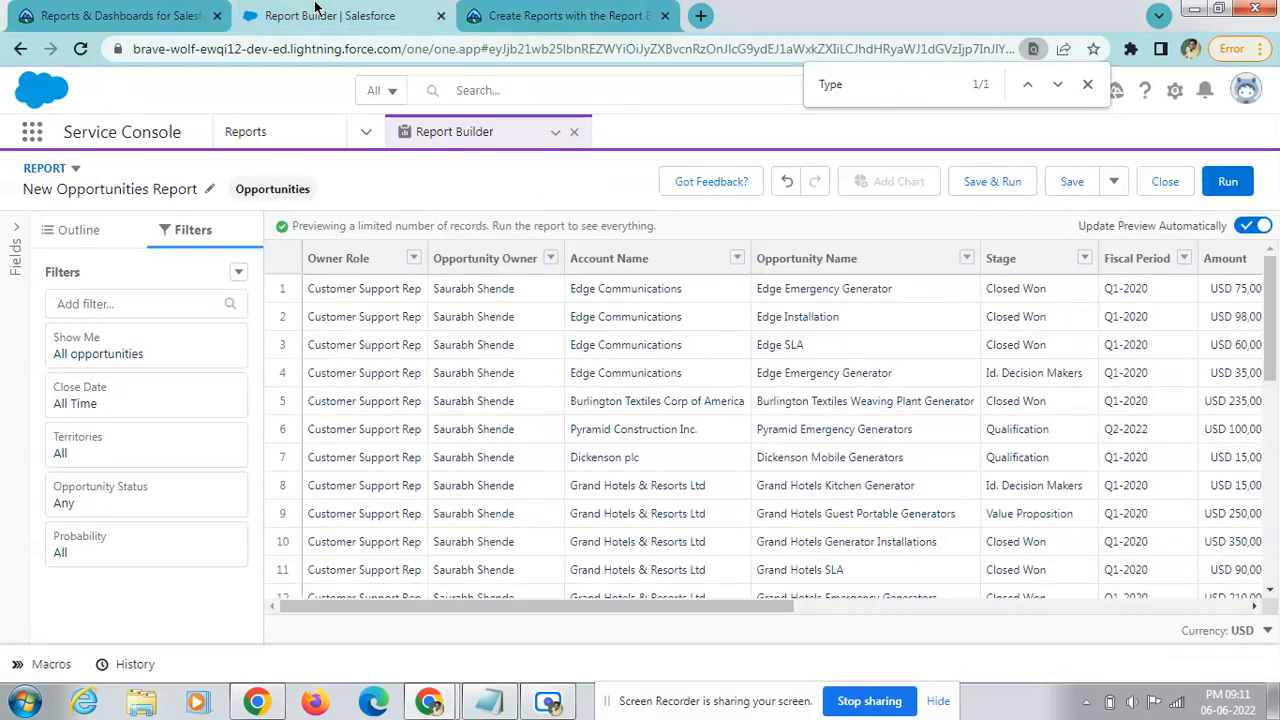
Find the Type column in the report preview, and search the report builder page for the challenge's required column name "Amount".
left_click_drag(603, 608, 1277, 640)
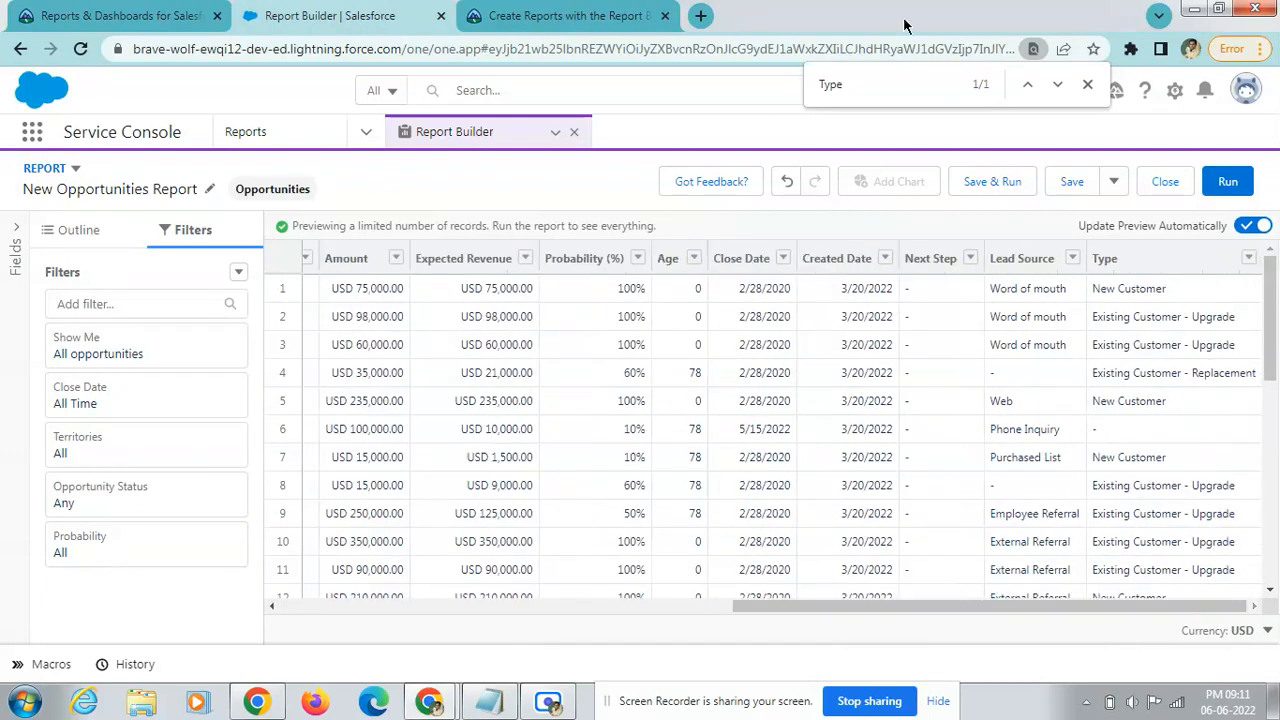
key("Return")
left_click(560, 15)
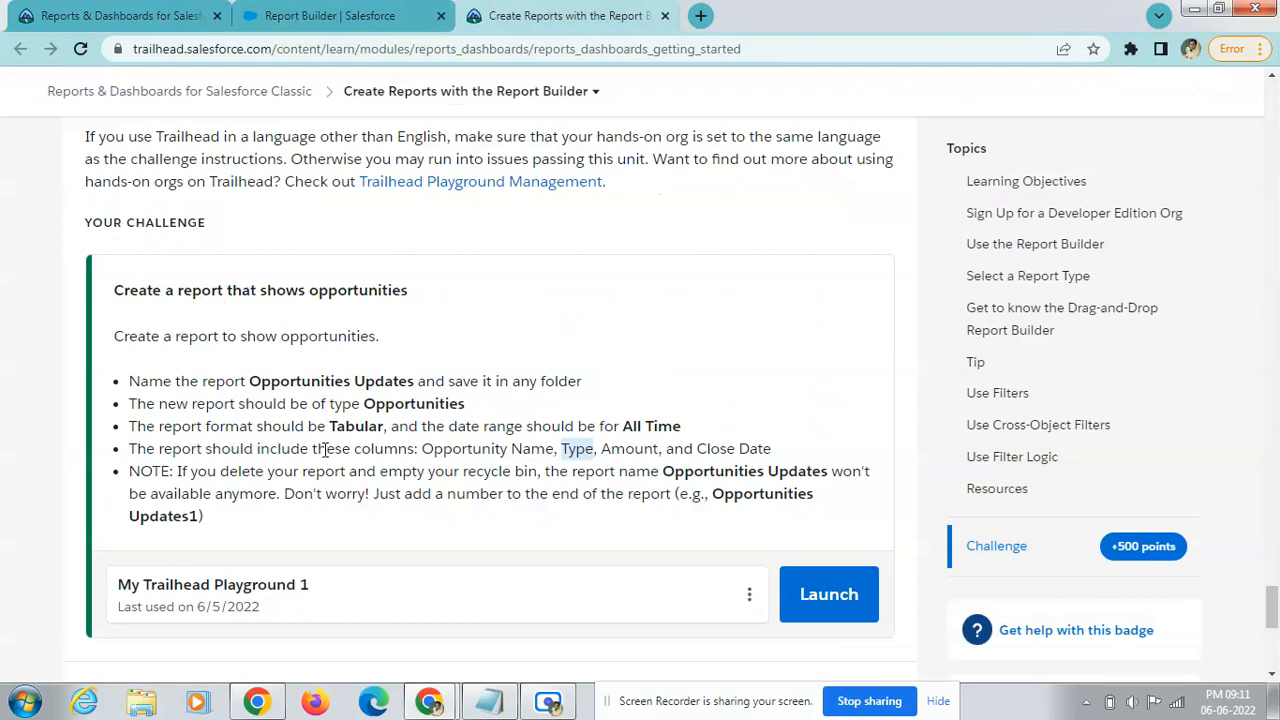
double_click(632, 449)
key("ctrl+c")
left_click(408, 12)
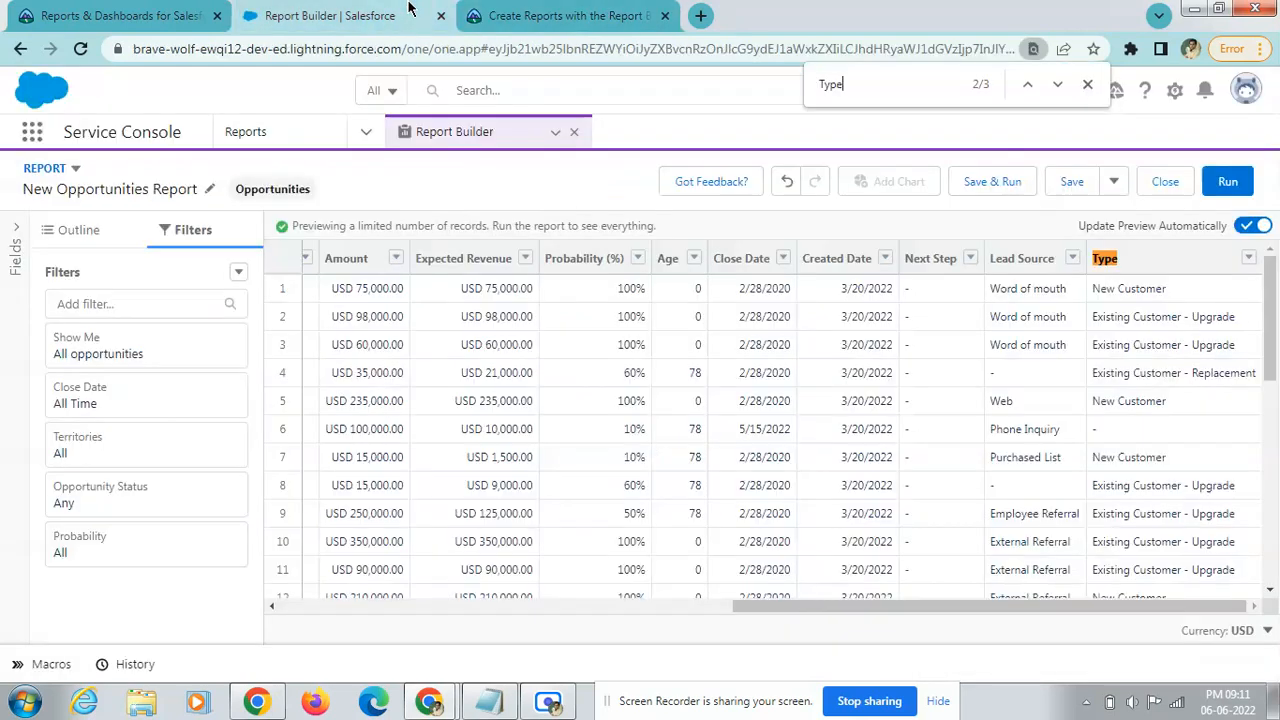
key("ctrl+v")
Copy the required column name "Close Date" from the Trailhead challenge and search the report builder page for it.
left_click(560, 15)
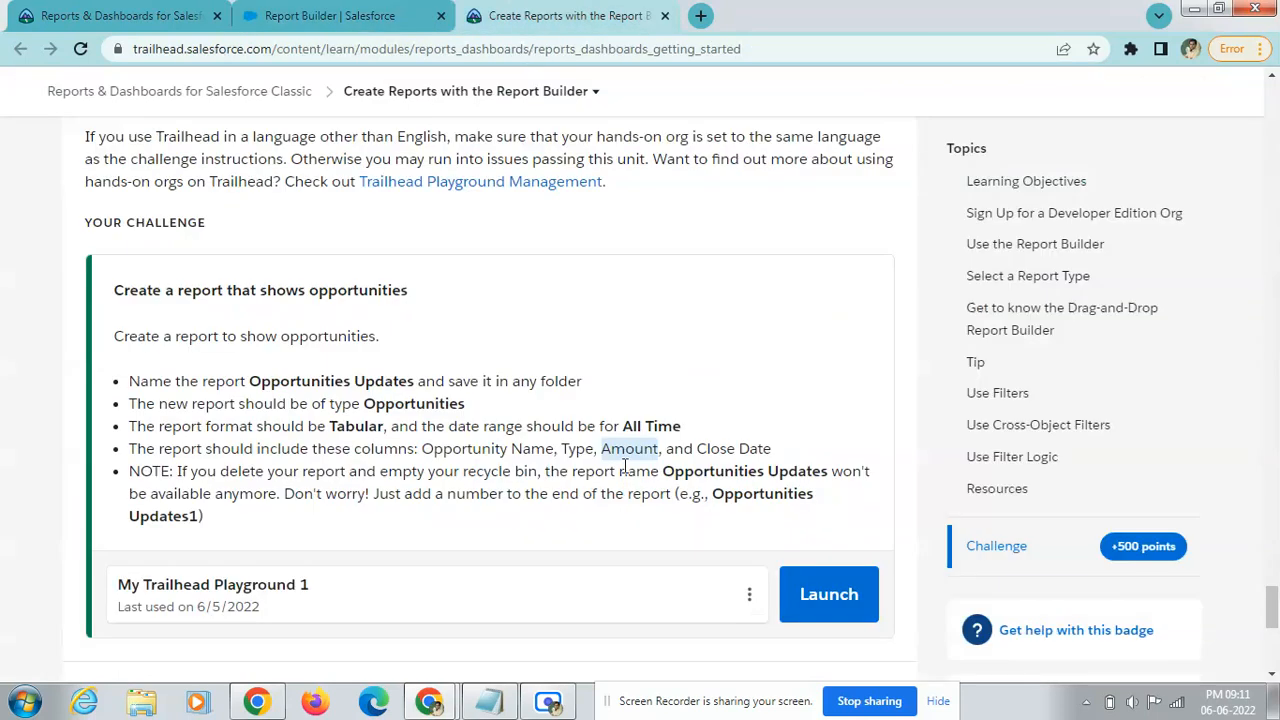
left_click(692, 450)
left_click_drag(698, 450, 776, 456)
key("ctrl+c")
left_click(336, 12)
key("ctrl+v")
Read the Trailhead challenge's note on naming the report if an earlier one was deleted, and return to the report builder.
left_click(562, 12)
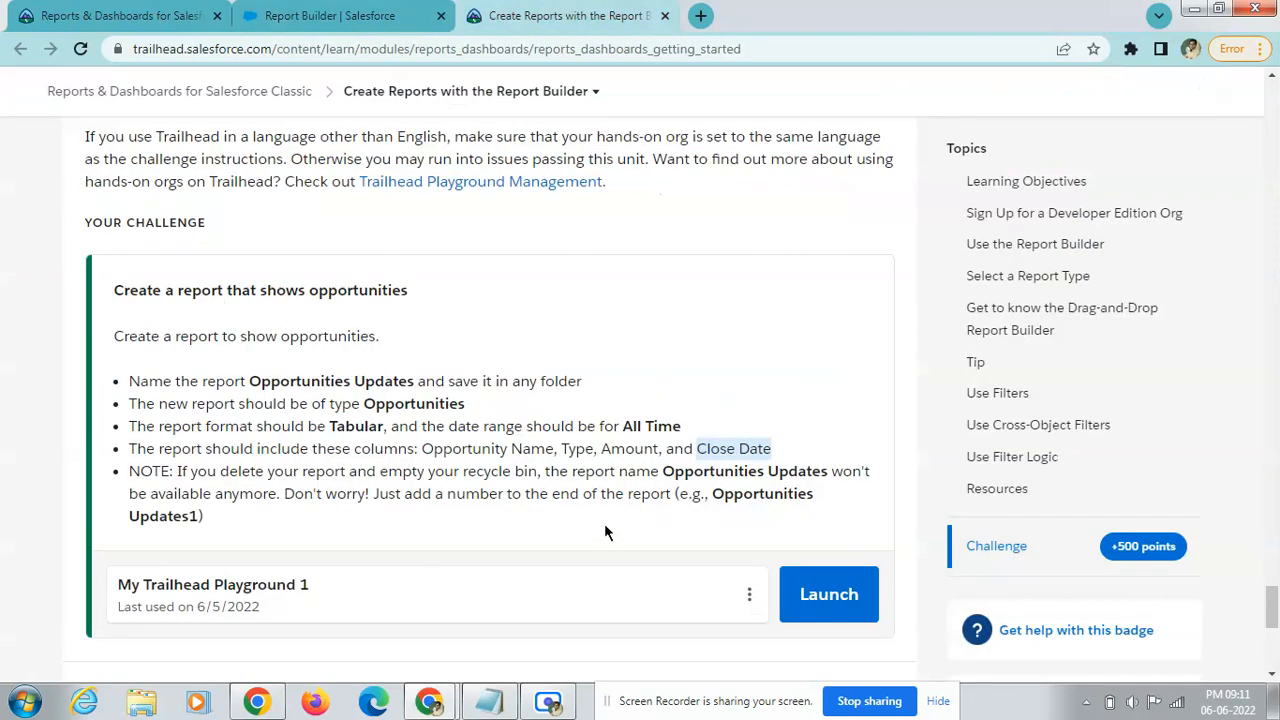
left_click_drag(176, 471, 785, 500)
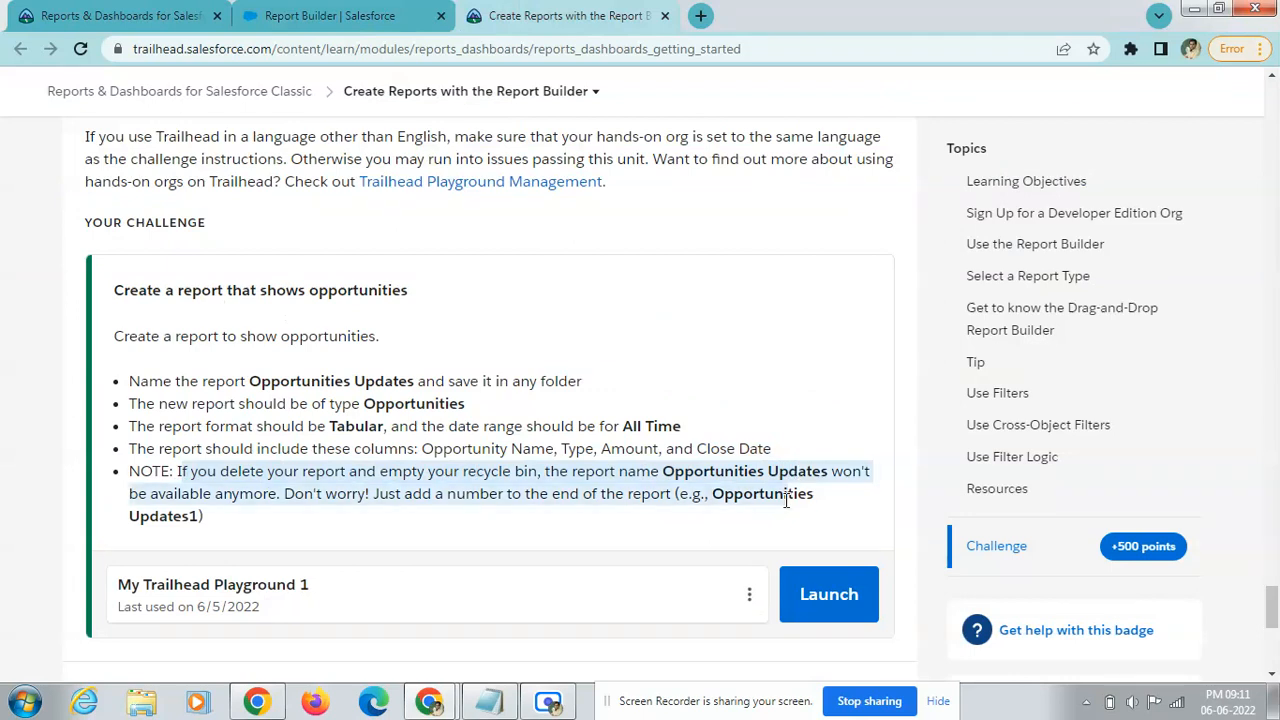
left_click(330, 15)
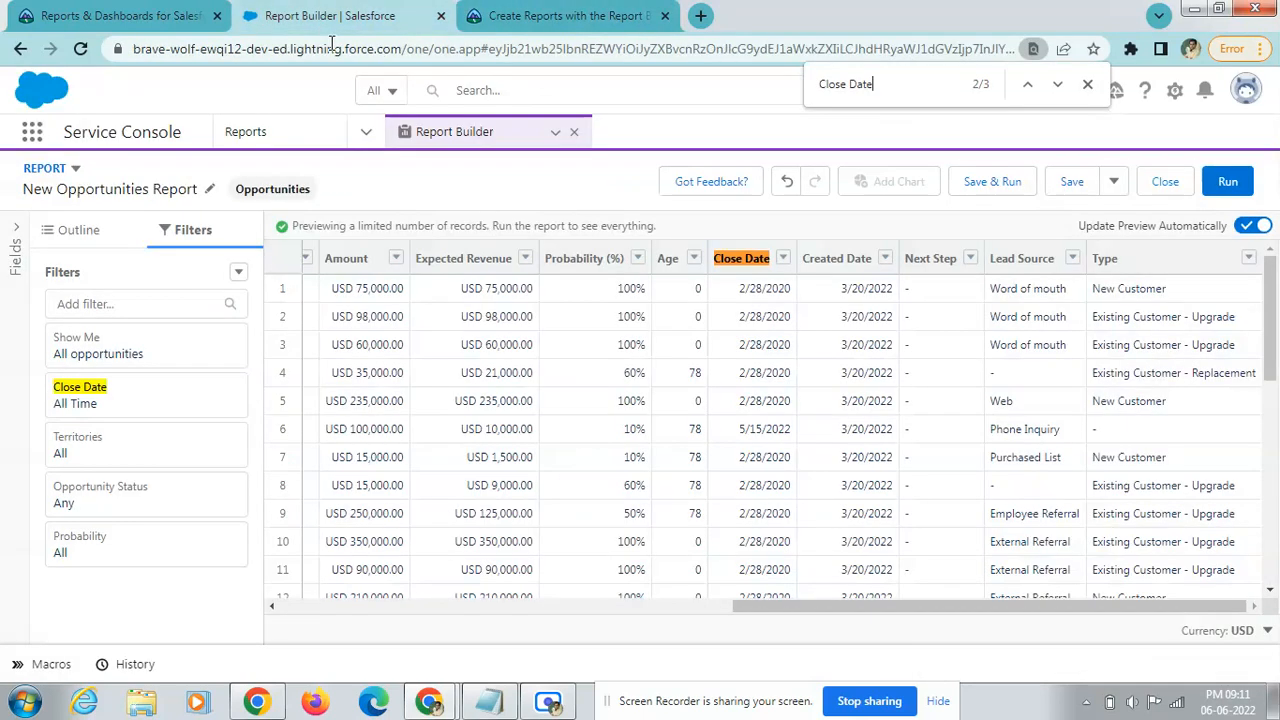
Copy the report name from the Trailhead challenge and save the report as Opportunities Updates in the Private Reports folder.
left_click(515, 10)
left_click_drag(247, 381, 325, 381)
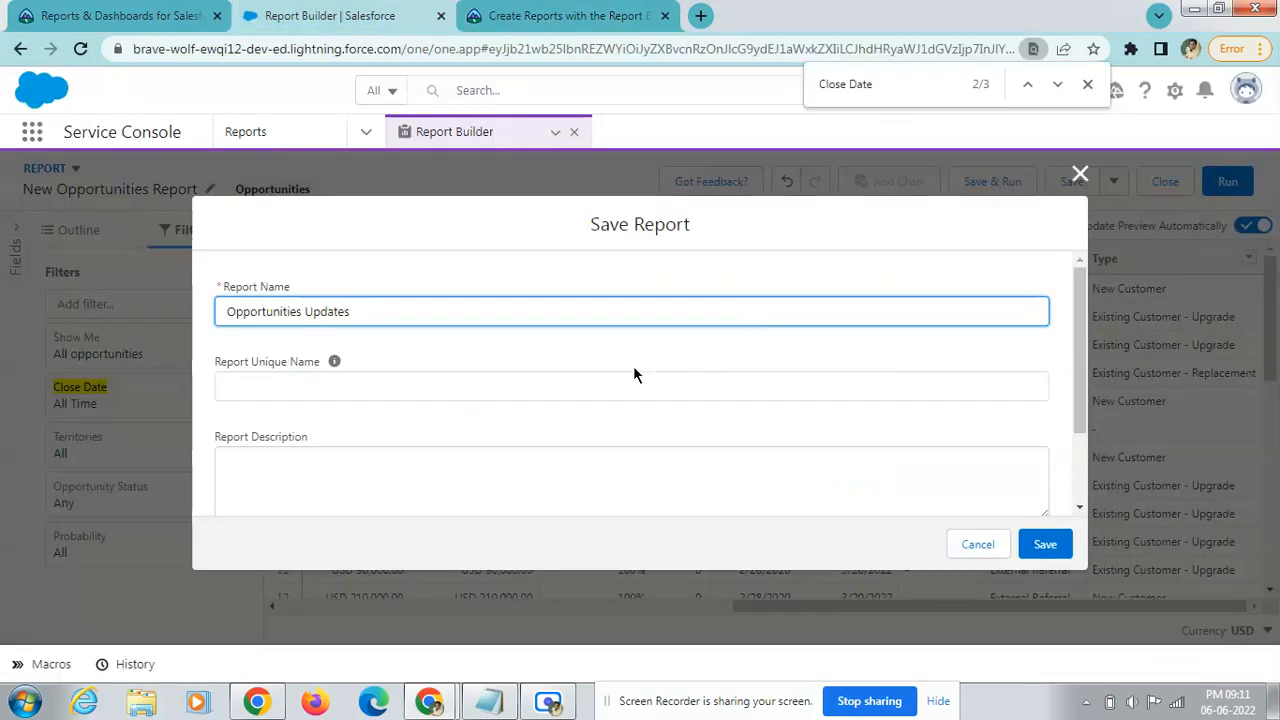
left_click(623, 356)
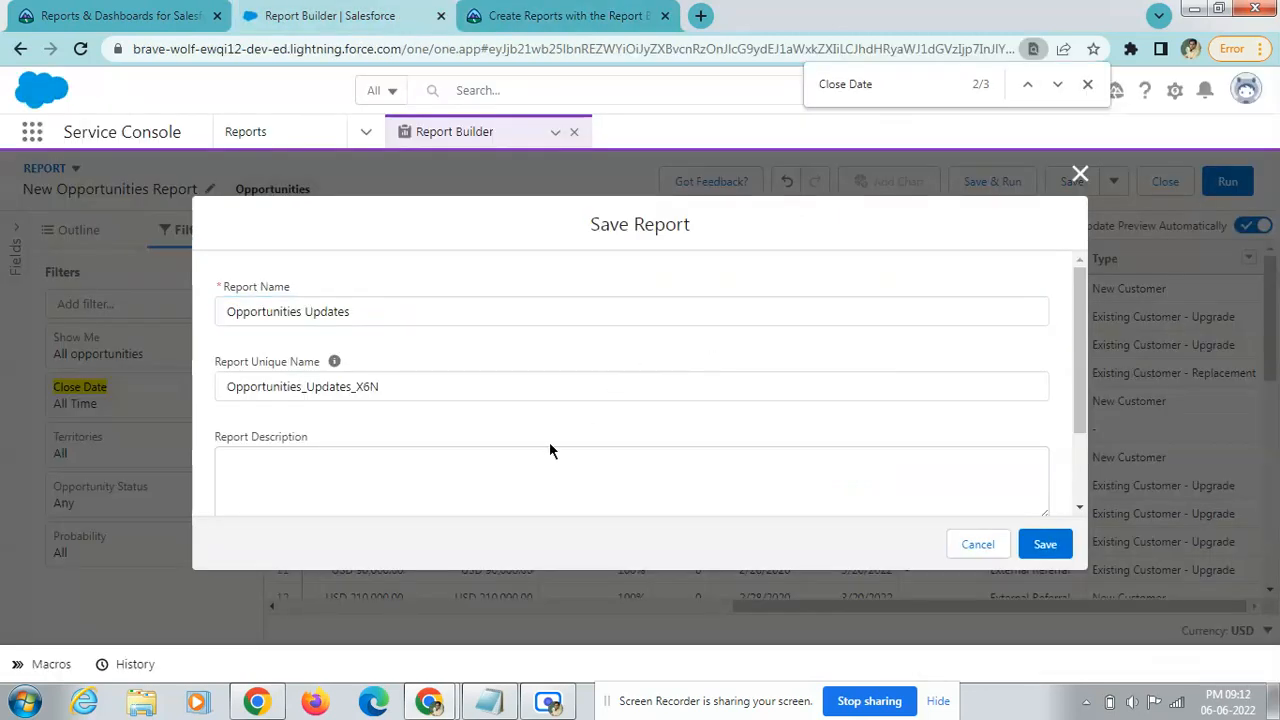
scroll(555, 449, "down", 1)
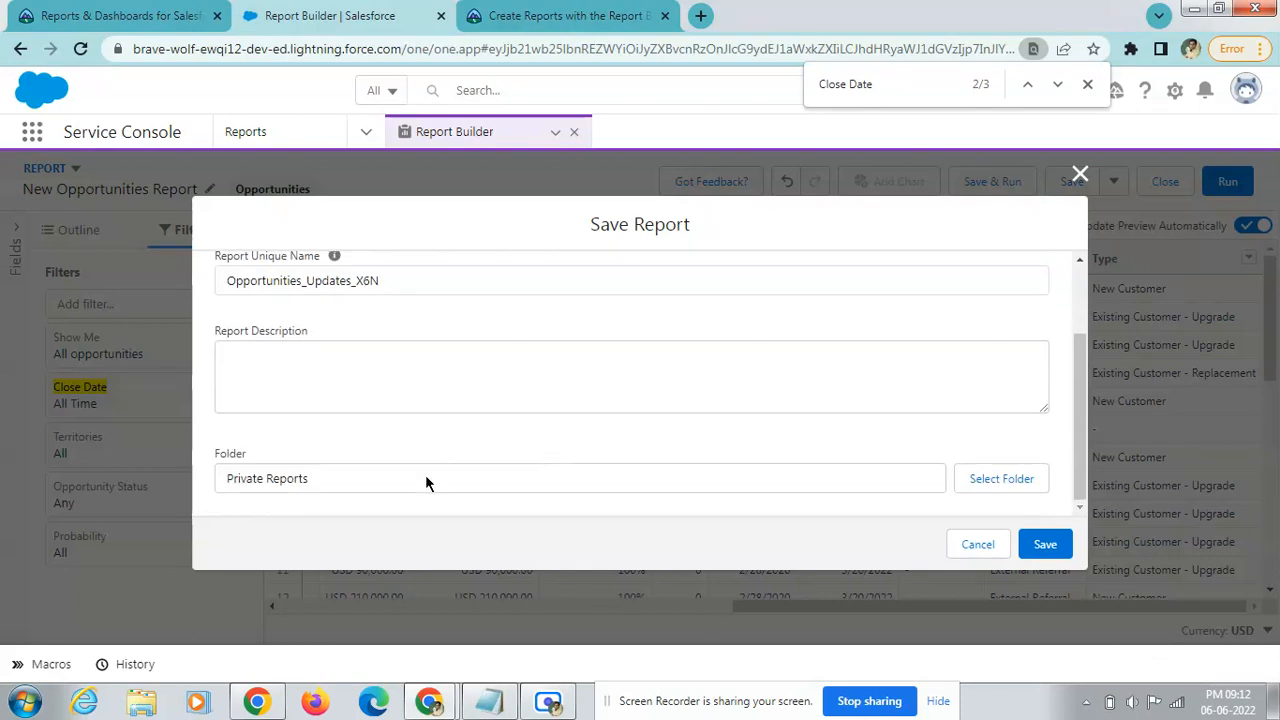
left_click(1036, 545)
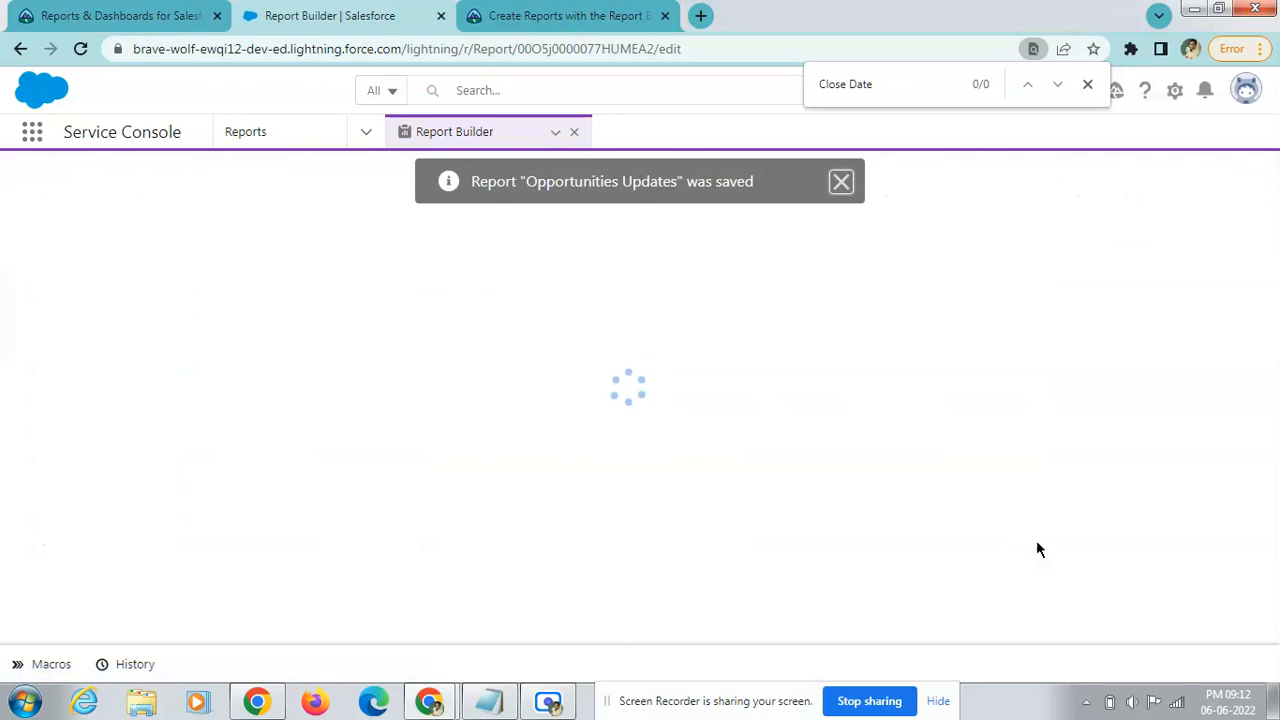
Close the page search in the report builder and submit the Trailhead challenge for checking to earn its points.
left_click(1088, 84)
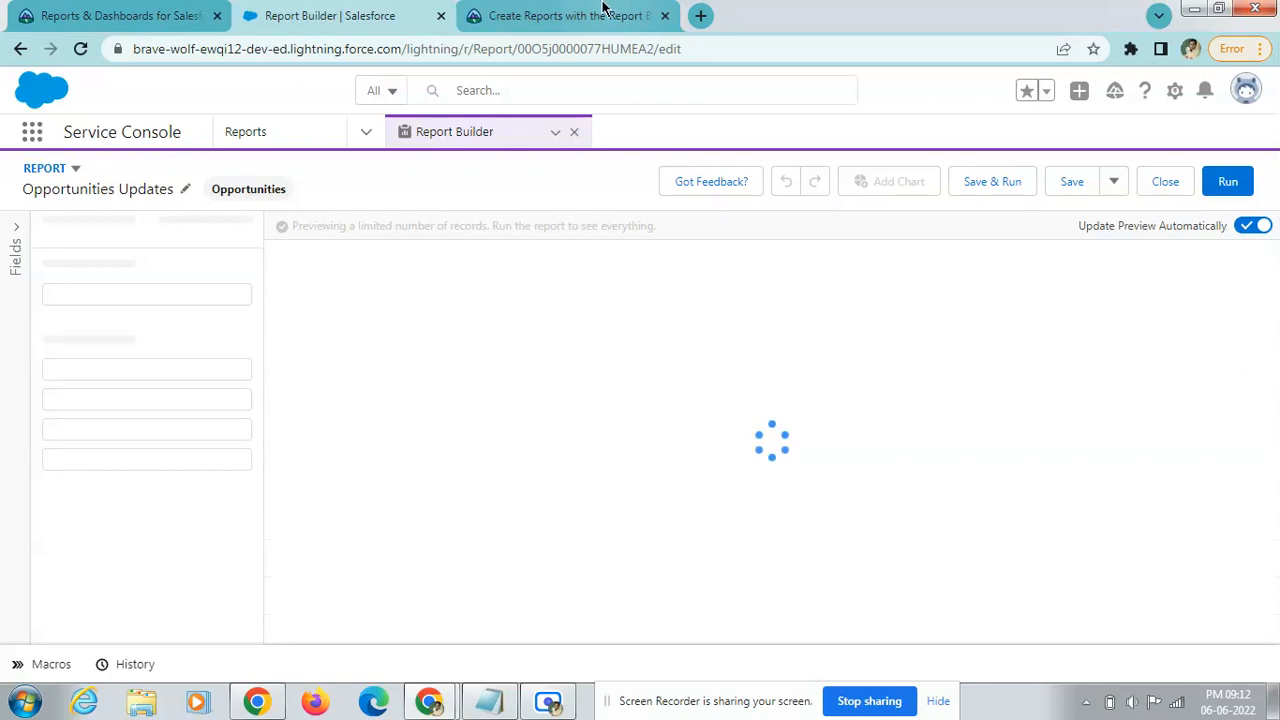
left_click(603, 12)
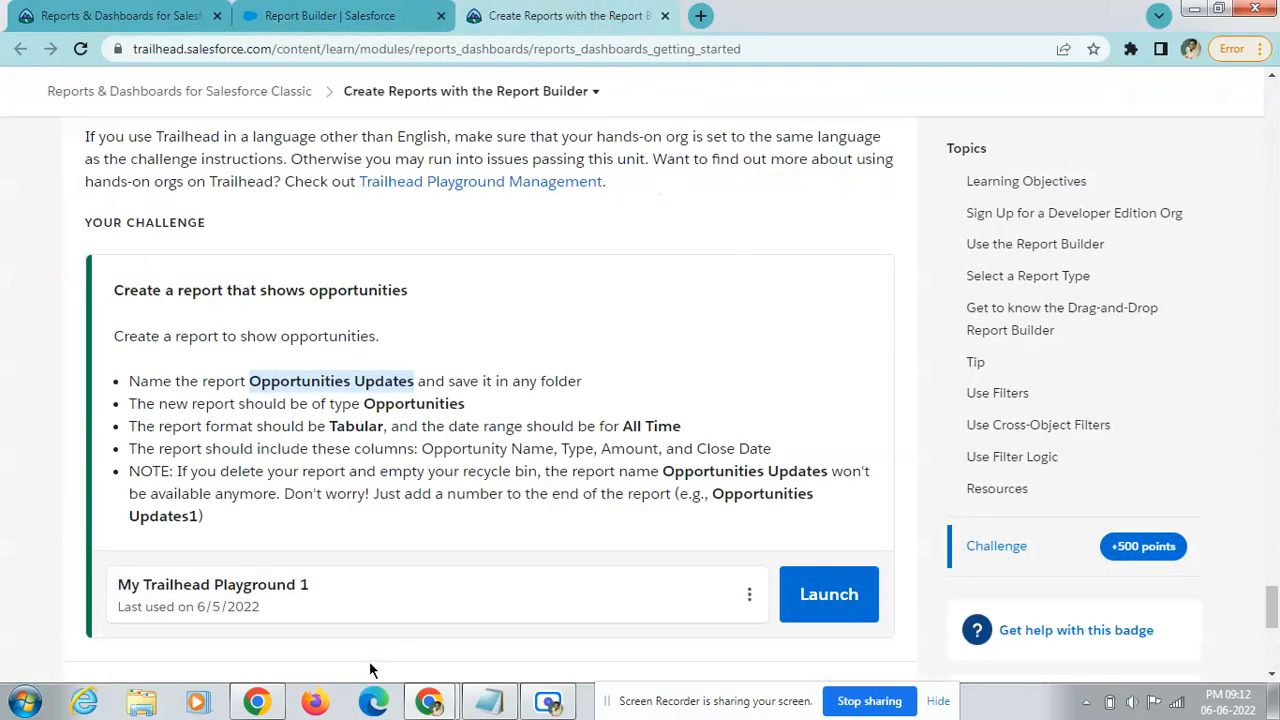
scroll(314, 475, "down", 3)
left_click(302, 420)
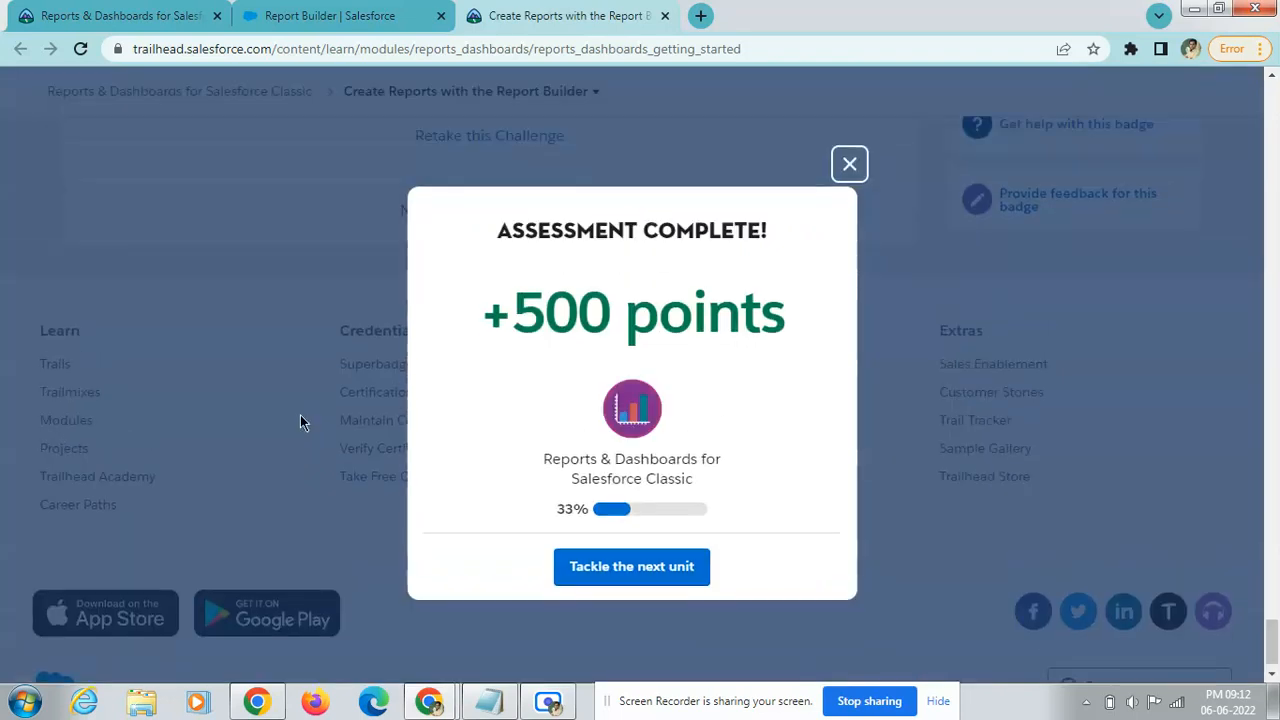
triple_click(712, 333)
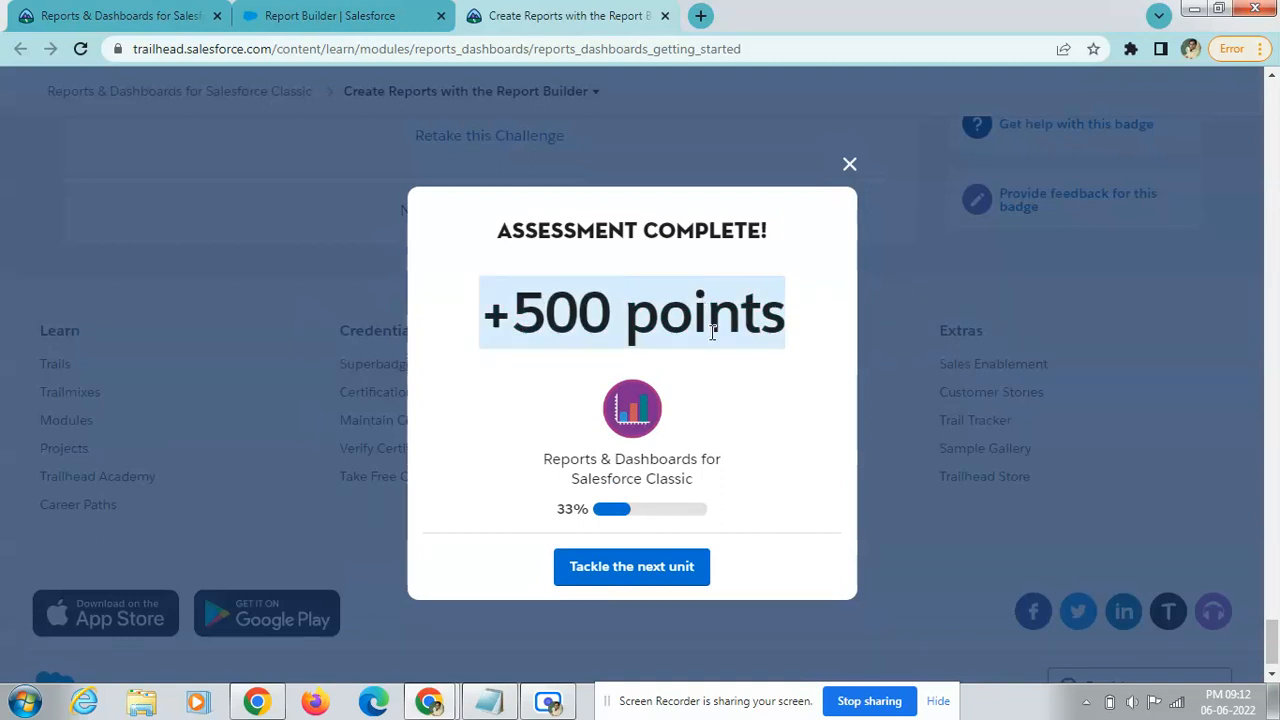